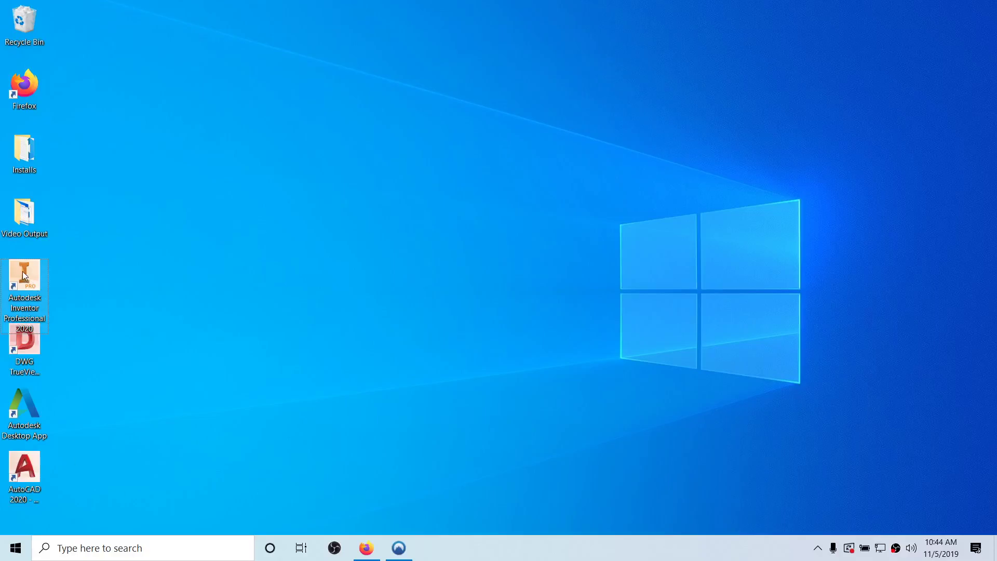
Launch Autodesk Inventor Professional 2020 and maximize its window.
{"action": "double_click", "coordinate": [23, 283]}
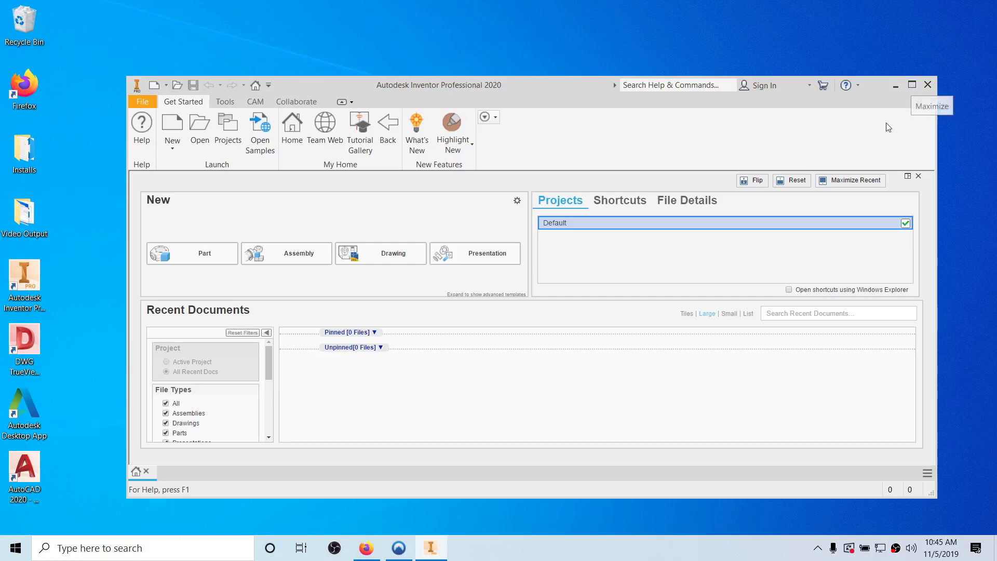
{"action": "left_click", "coordinate": [911, 85]}
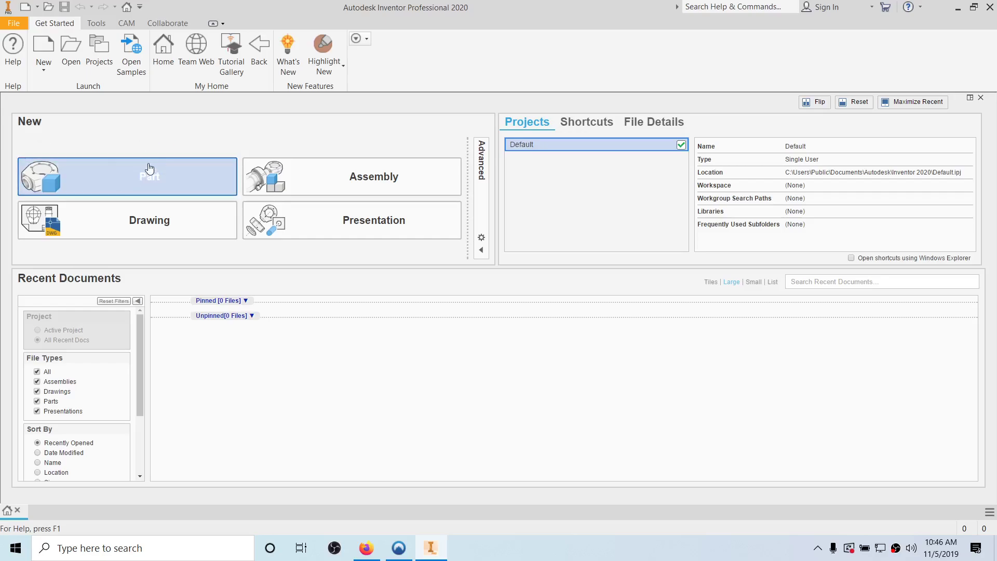
Examine the available new-file types and templates, and close the template list without creating a file.
{"action": "left_click", "coordinate": [19, 24]}
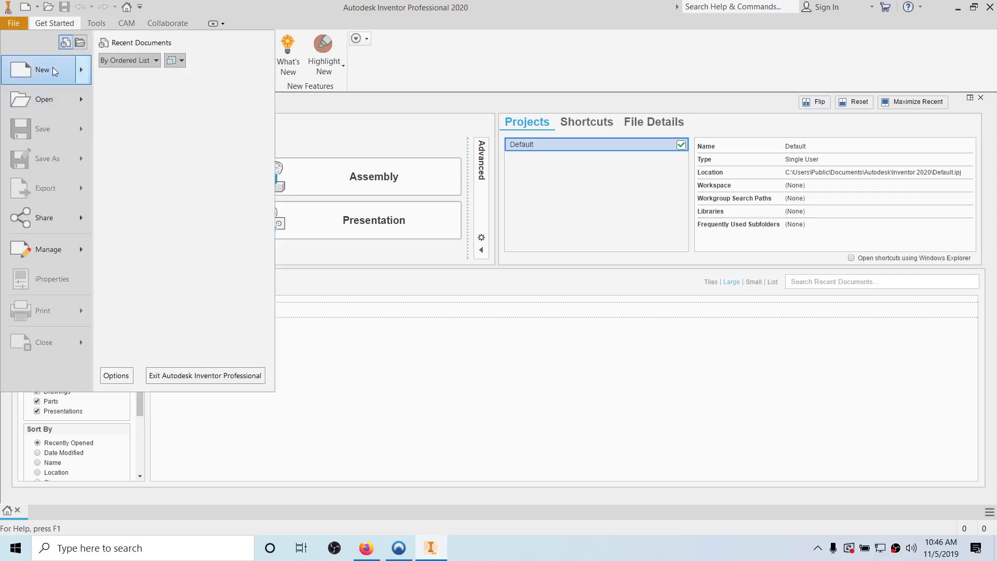
{"action": "mouse_move", "coordinate": [54, 70]}
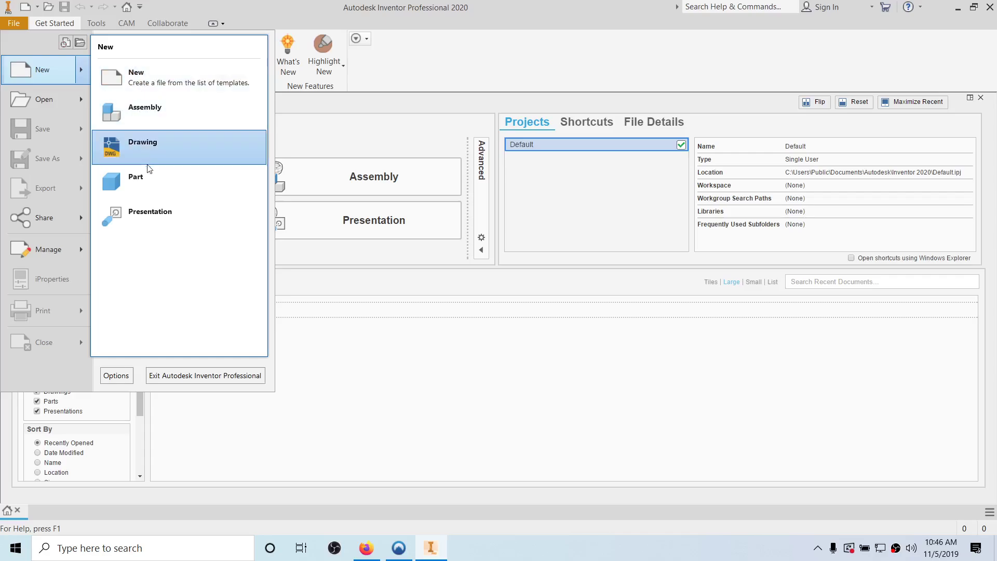
{"action": "left_click", "coordinate": [476, 66]}
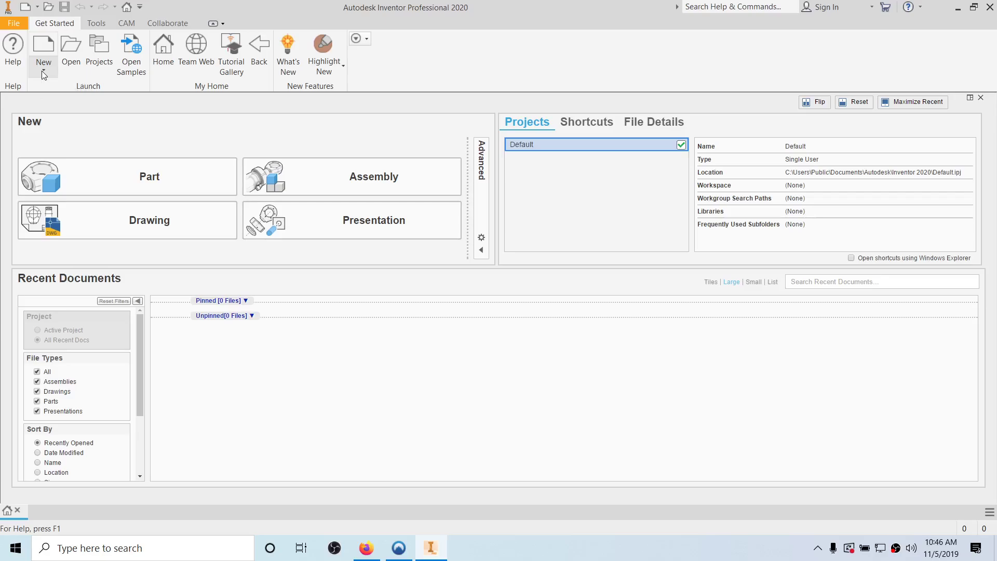
{"action": "left_click", "coordinate": [41, 70]}
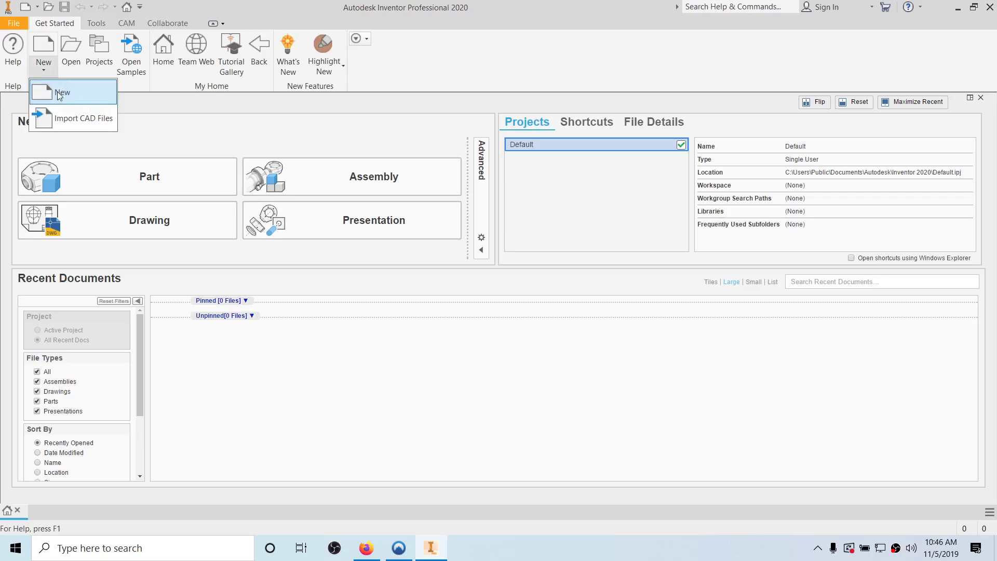
{"action": "left_click", "coordinate": [57, 91]}
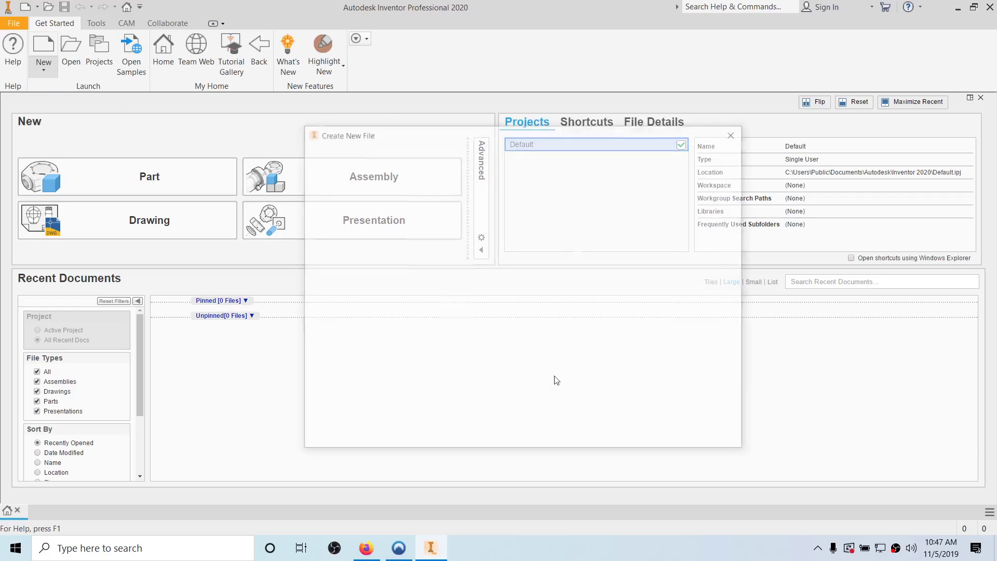
{"action": "left_click_drag", "start_coordinate": [545, 134], "coordinate": [458, 124]}
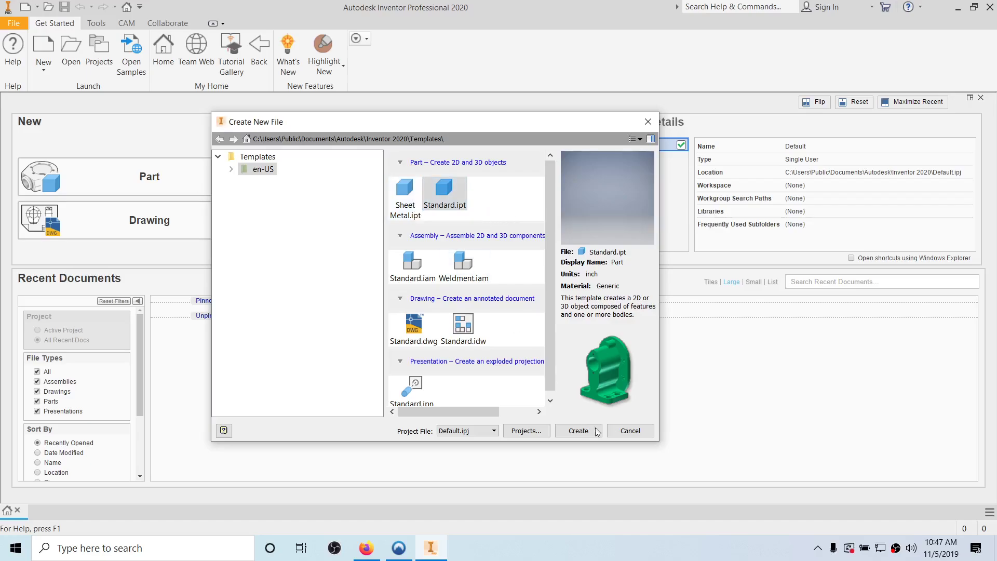
{"action": "left_click", "coordinate": [630, 431]}
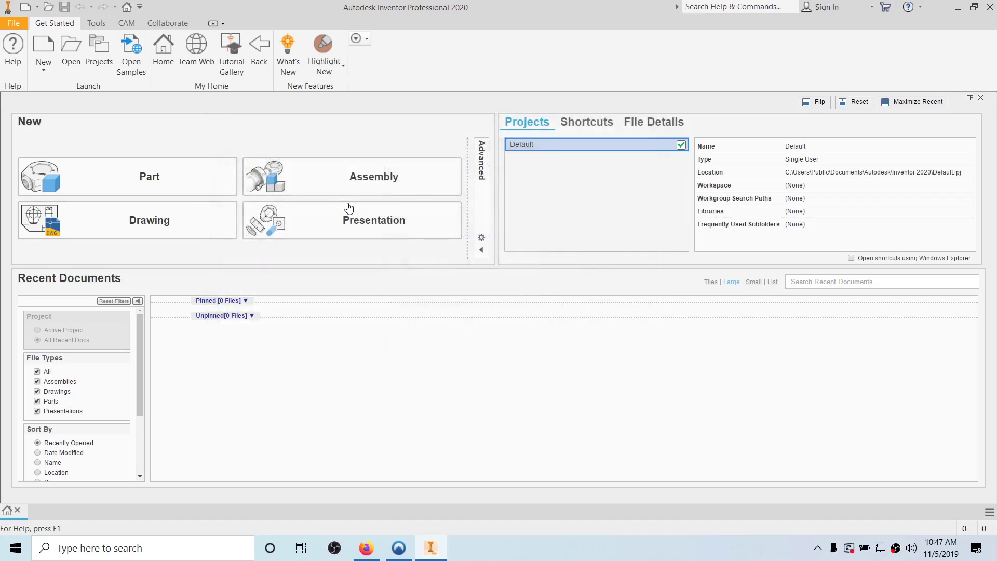
Create a new part file.
{"action": "left_click", "coordinate": [22, 21]}
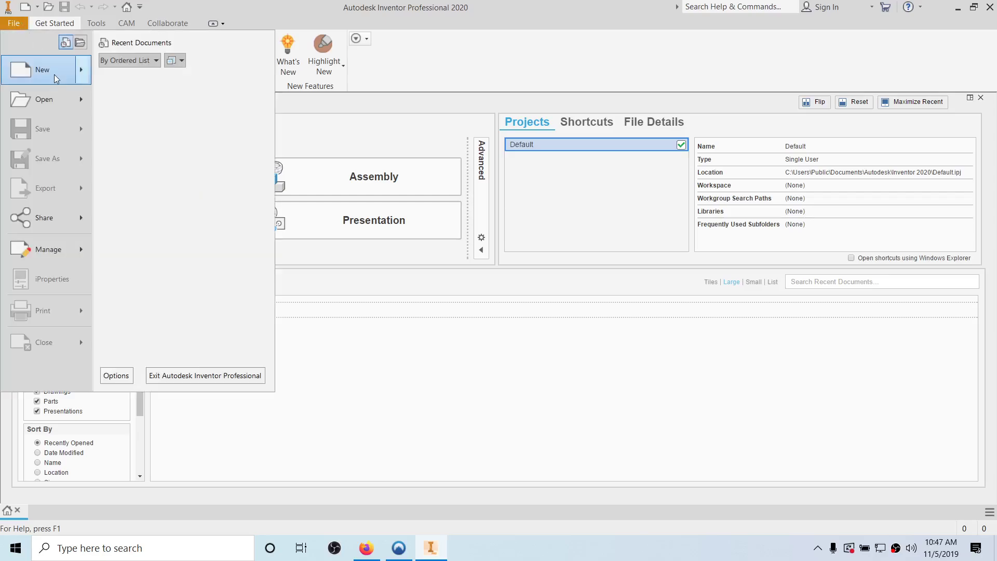
{"action": "mouse_move", "coordinate": [54, 74]}
{"action": "left_click", "coordinate": [145, 177]}
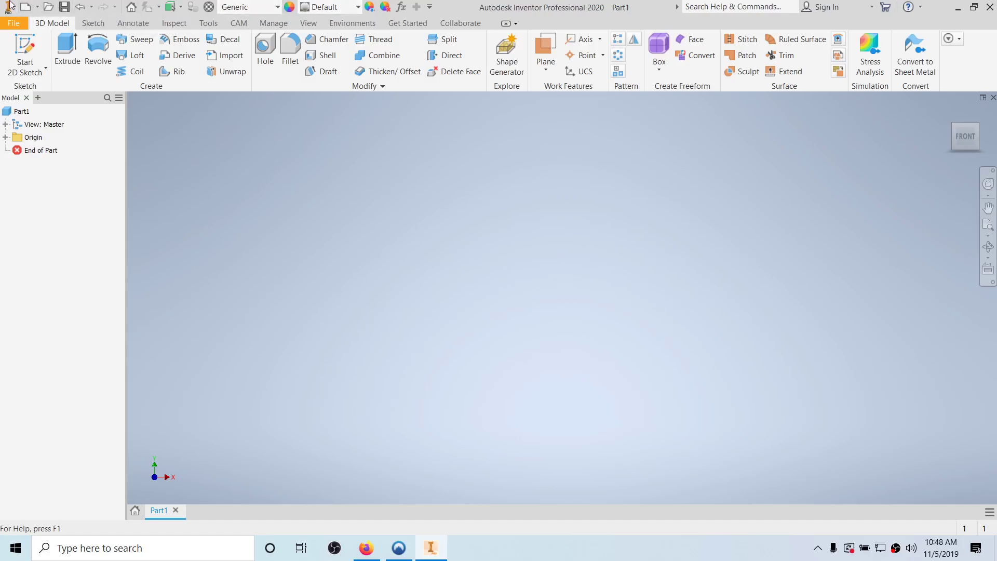
Examine the quick-access commands for creating and opening files and the list of available materials, changing nothing.
{"action": "left_click", "coordinate": [37, 6]}
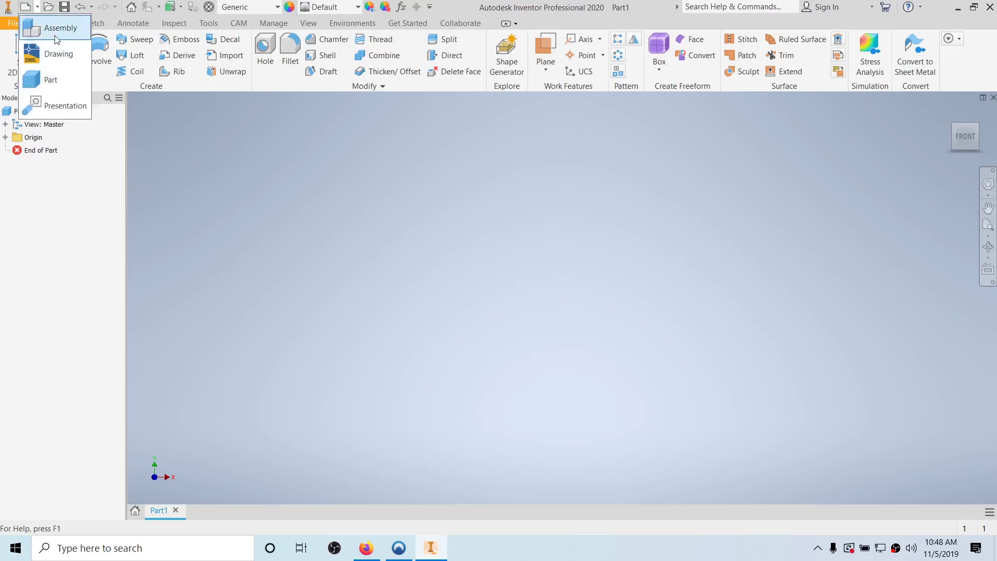
{"action": "left_click", "coordinate": [153, 179]}
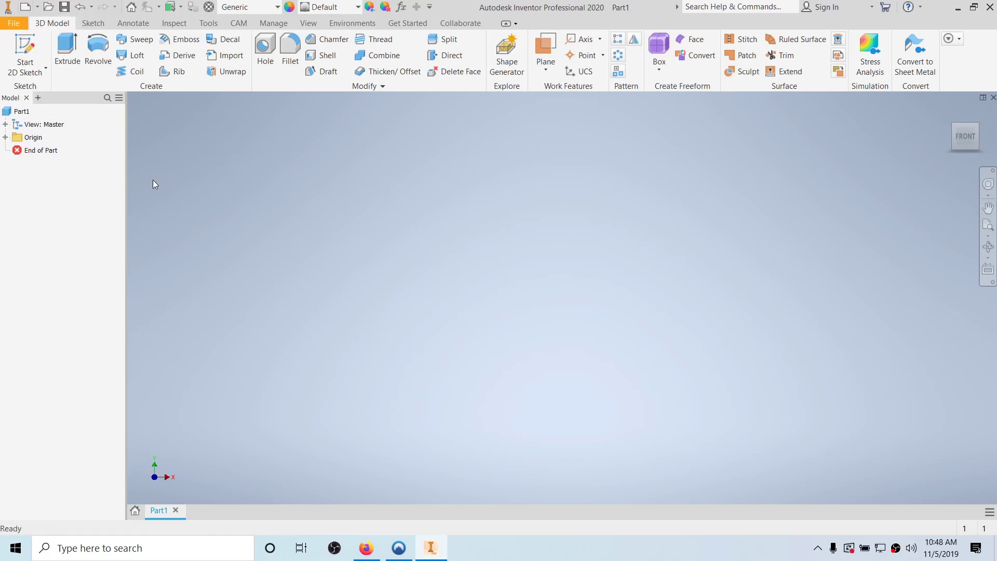
{"action": "left_click", "coordinate": [47, 6]}
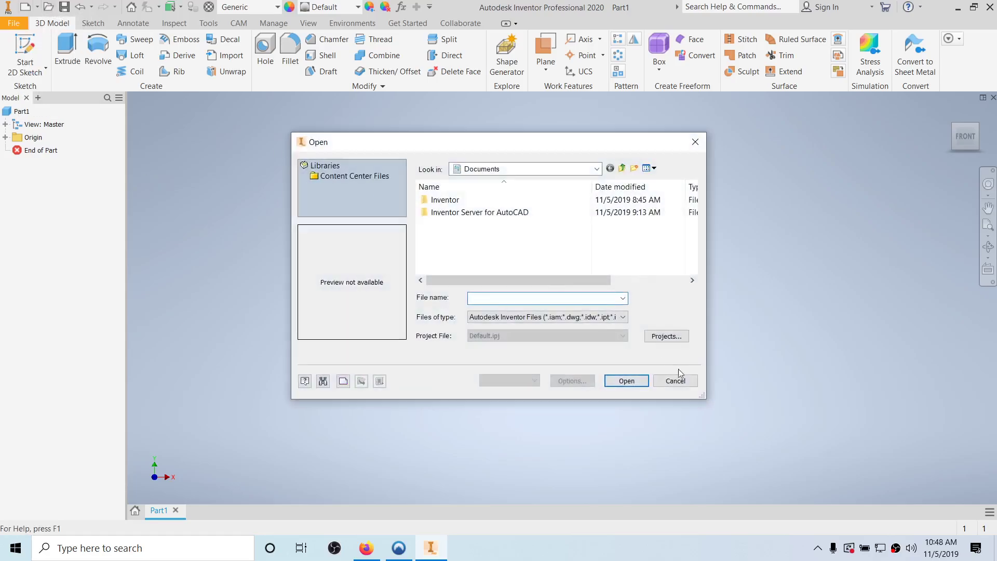
{"action": "left_click", "coordinate": [676, 381]}
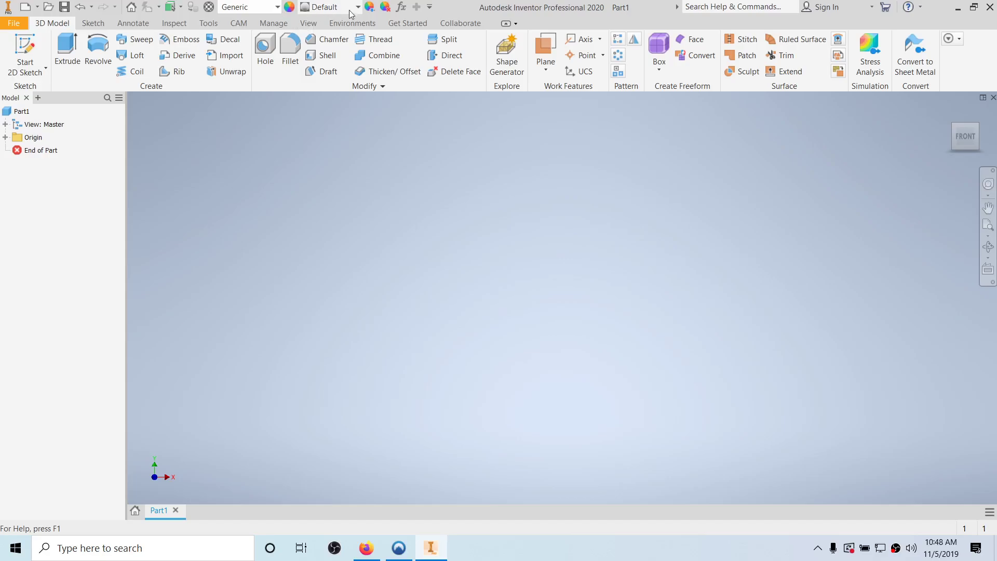
{"action": "left_click", "coordinate": [278, 7]}
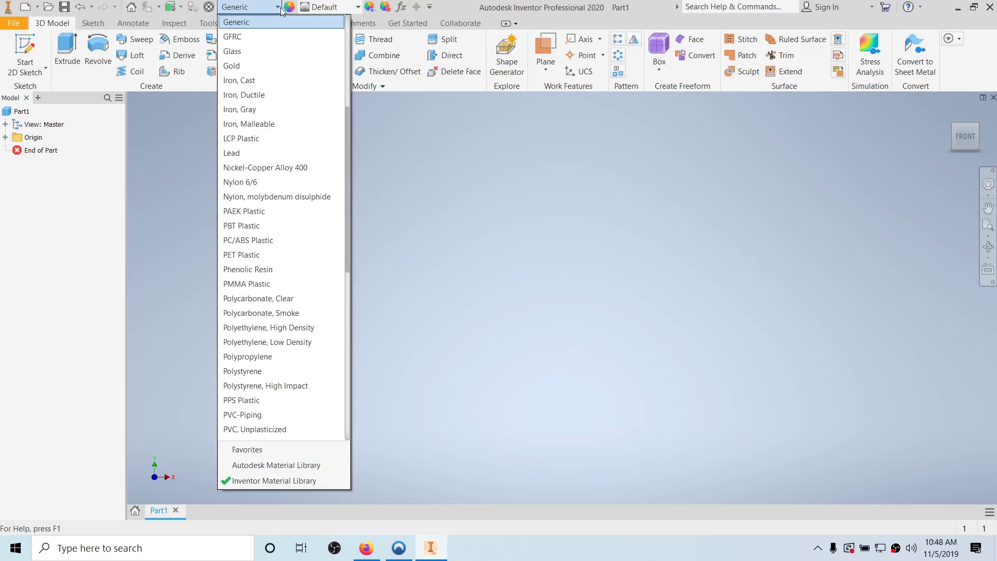
{"action": "left_click", "coordinate": [426, 219]}
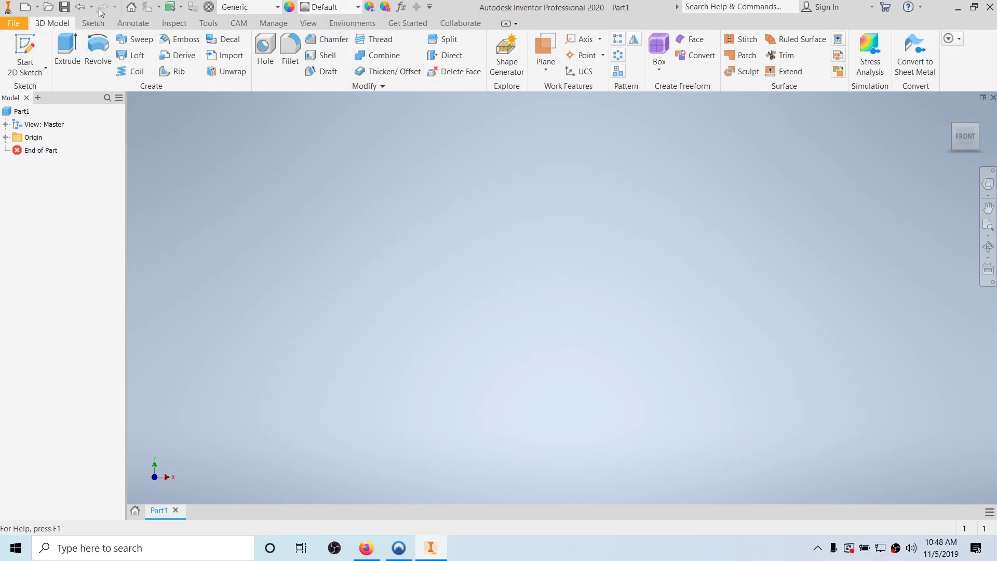
Look through the sketching, annotation, inspection, CAM and management tool sets, and return to the 3D modeling tools.
{"action": "left_click", "coordinate": [92, 23]}
{"action": "left_click", "coordinate": [133, 23]}
{"action": "left_click", "coordinate": [180, 24]}
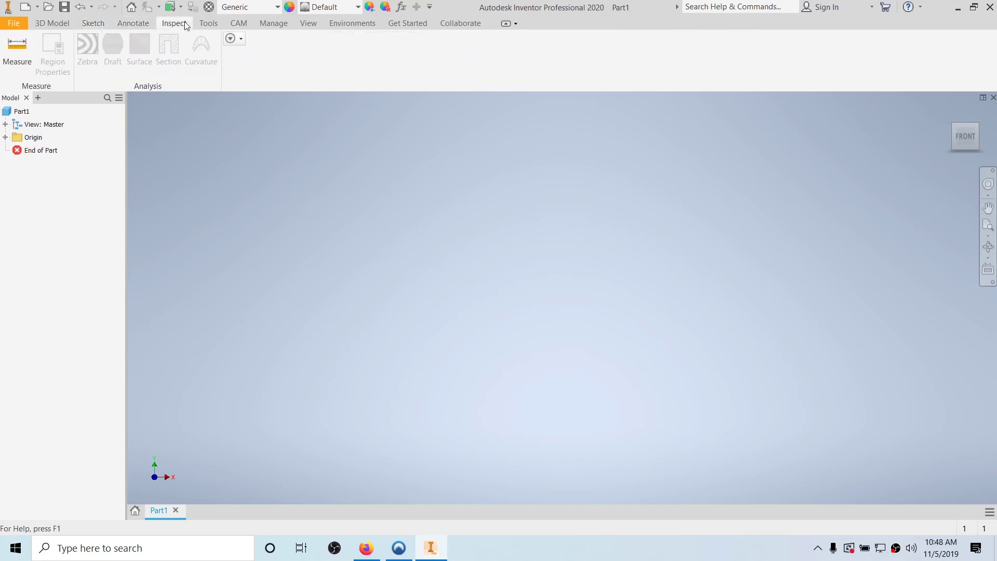
{"action": "left_click", "coordinate": [219, 24]}
{"action": "left_click", "coordinate": [231, 24]}
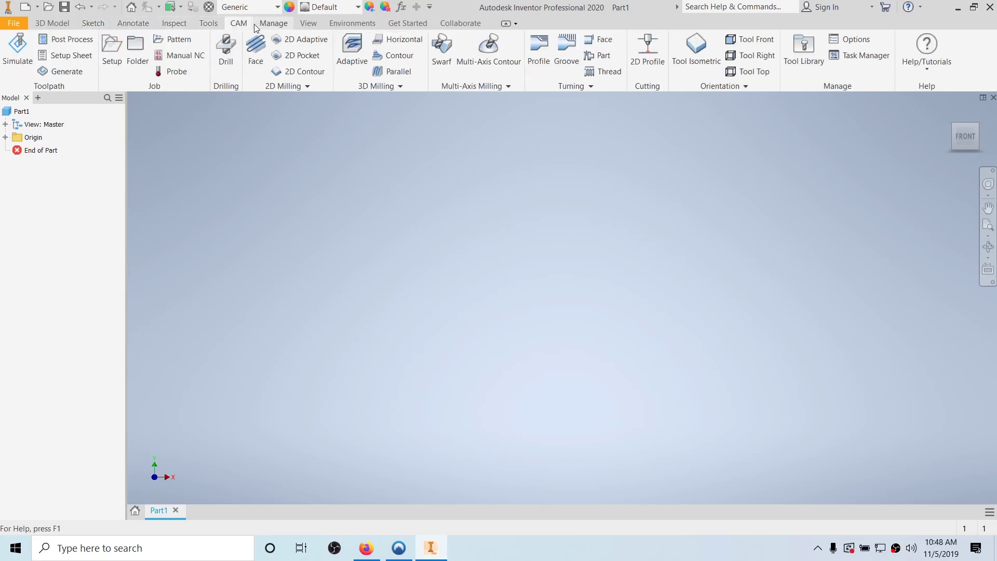
{"action": "left_click", "coordinate": [308, 24]}
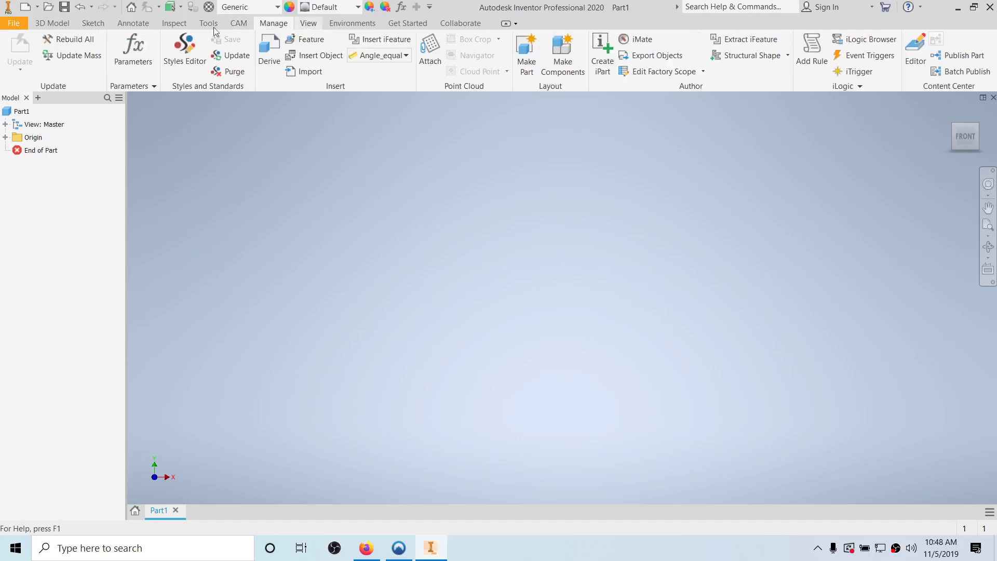
{"action": "left_click", "coordinate": [54, 26]}
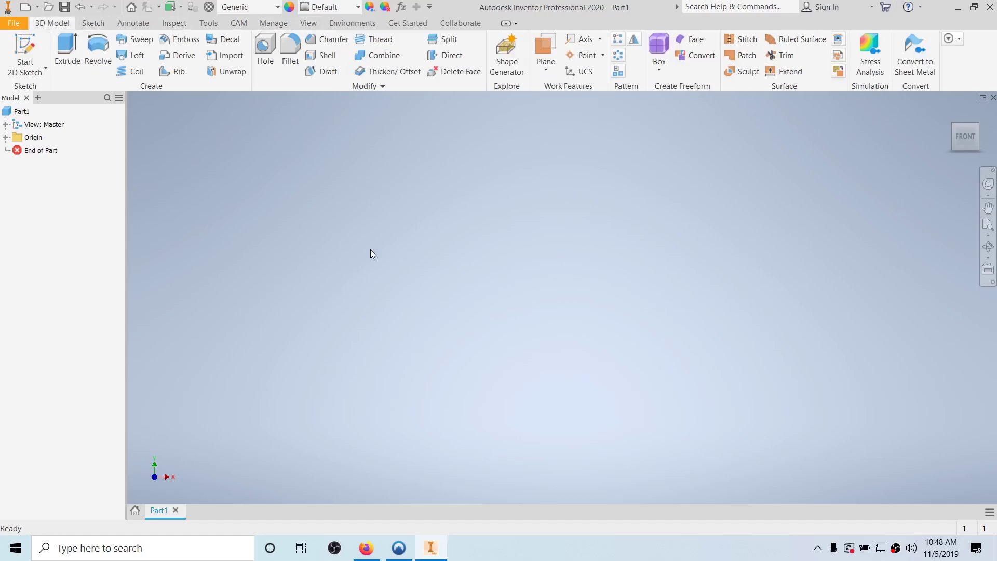
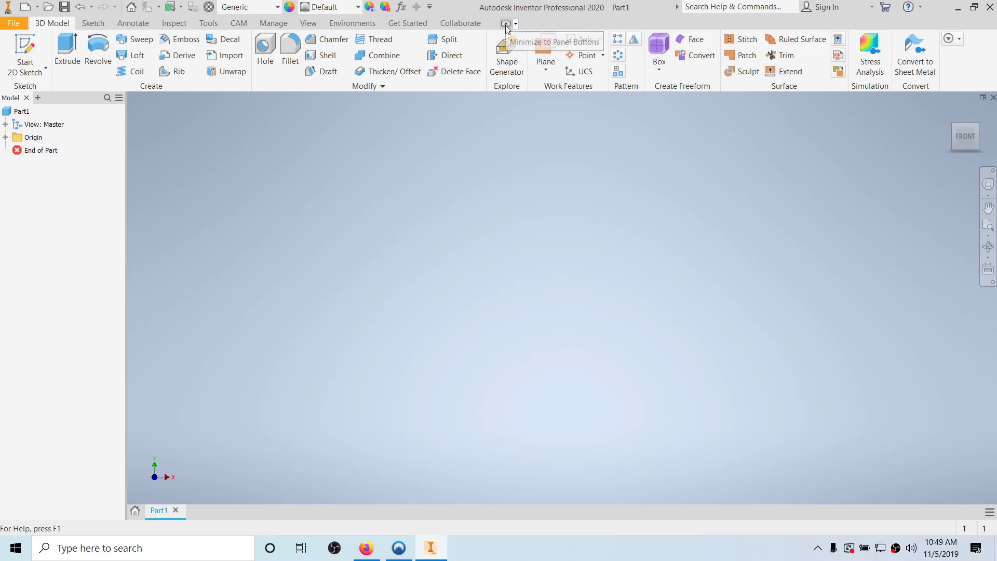
Cycle the ribbon through its minimized display states and restore it to full size.
{"action": "left_click", "coordinate": [503, 23]}
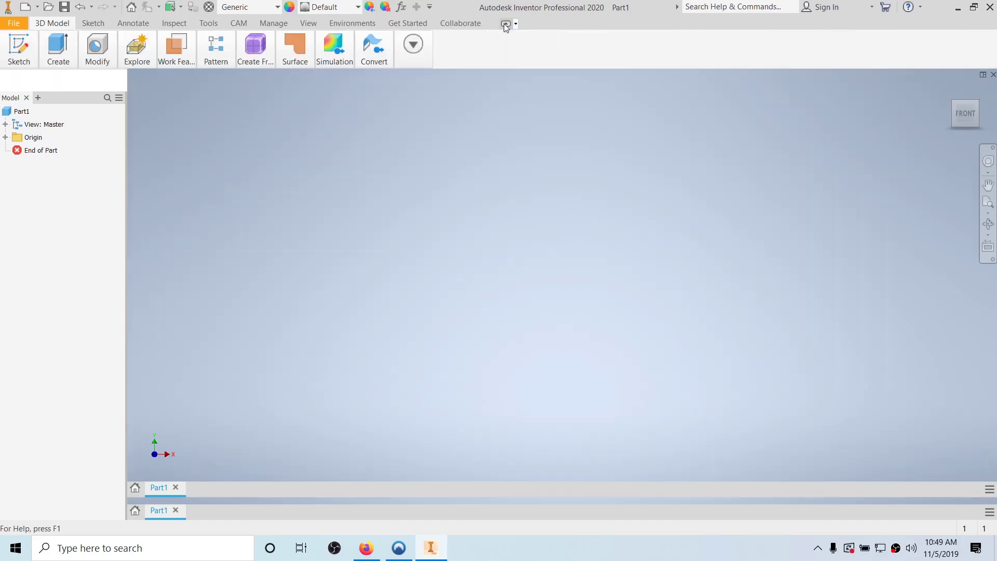
{"action": "left_click", "coordinate": [503, 23]}
{"action": "left_click", "coordinate": [503, 24]}
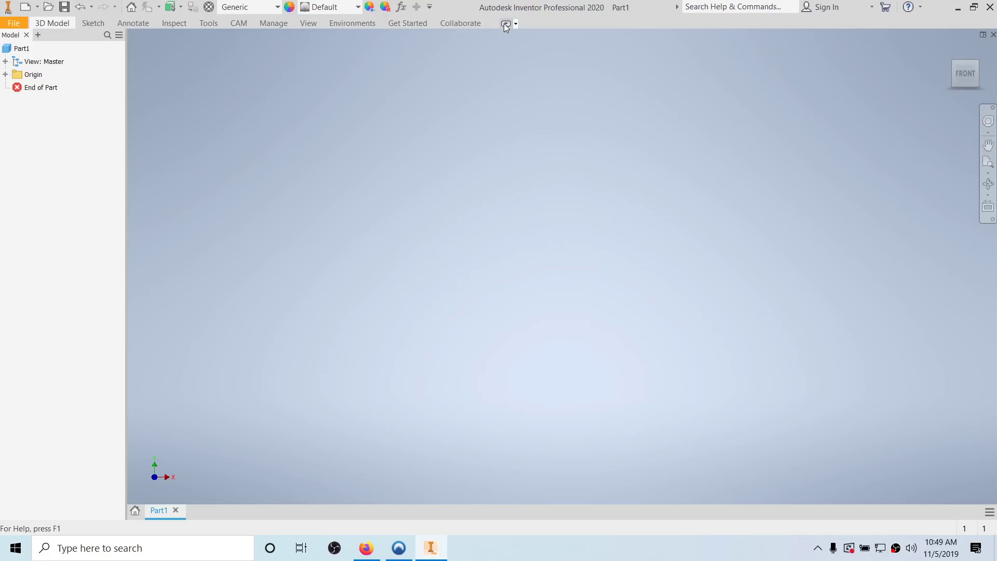
{"action": "left_click", "coordinate": [504, 23]}
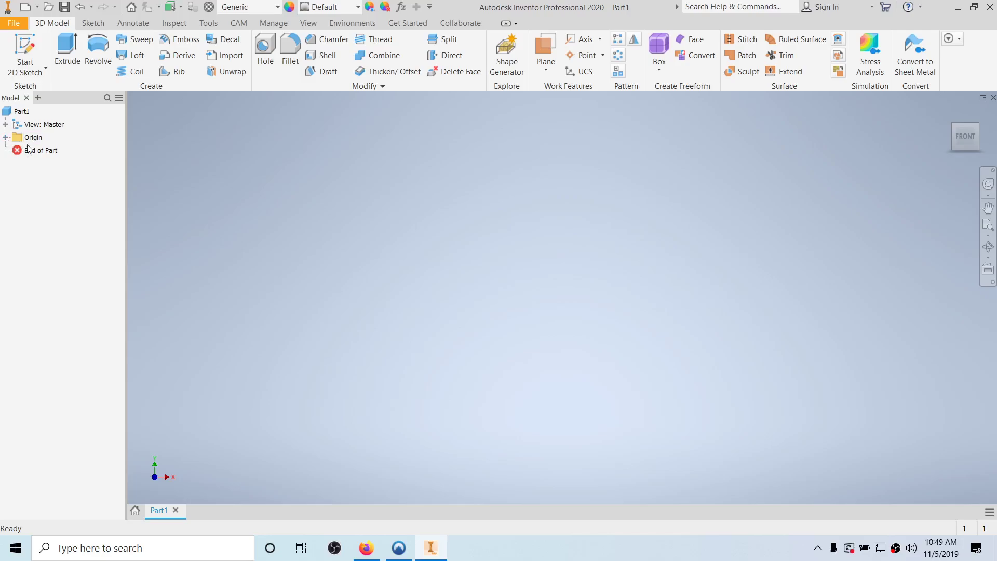
Examine the part's origin planes and axes and its saved views in the model tree, and collapse both groups again.
{"action": "left_click", "coordinate": [5, 137]}
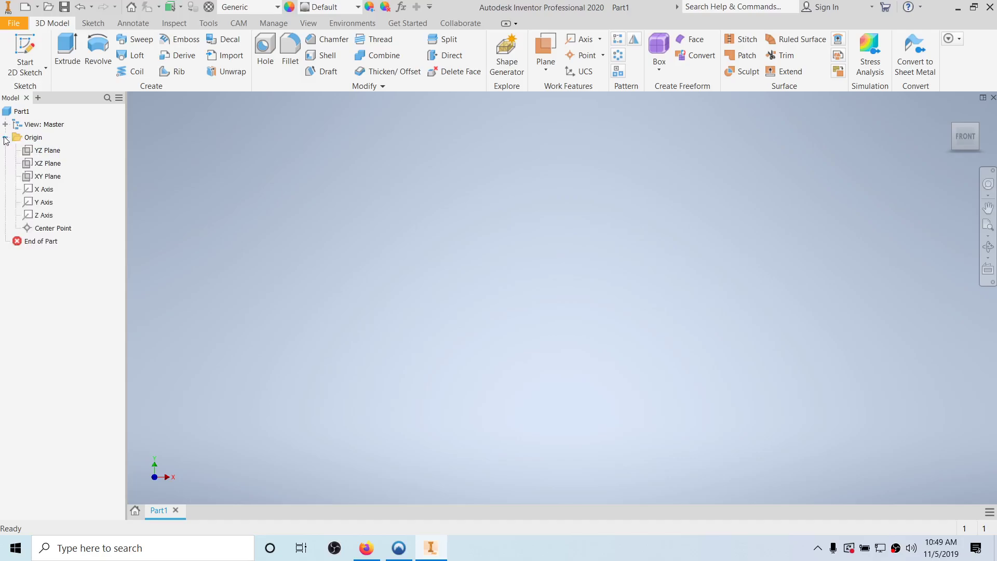
{"action": "left_click", "coordinate": [5, 137]}
{"action": "left_click", "coordinate": [5, 124]}
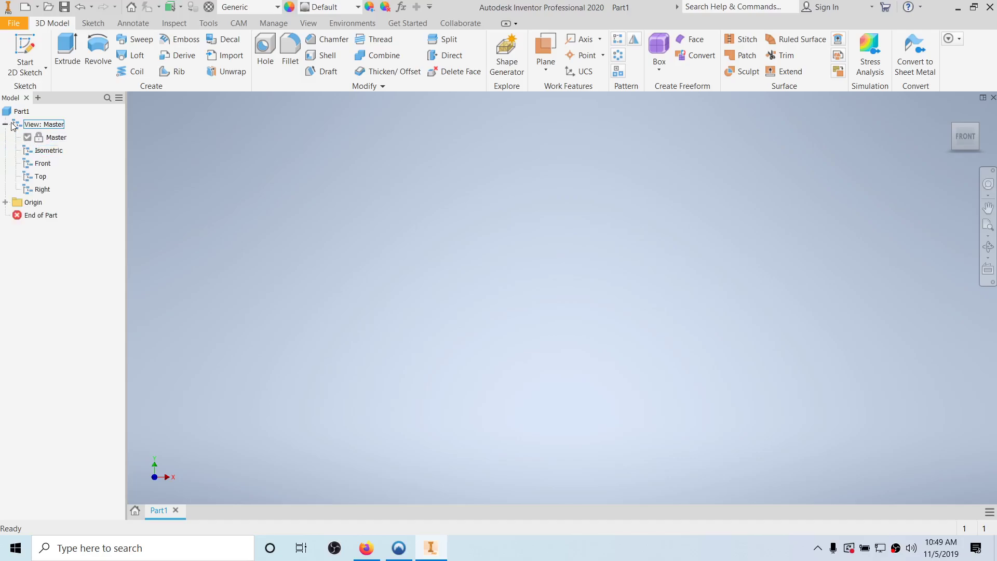
{"action": "left_click", "coordinate": [5, 125]}
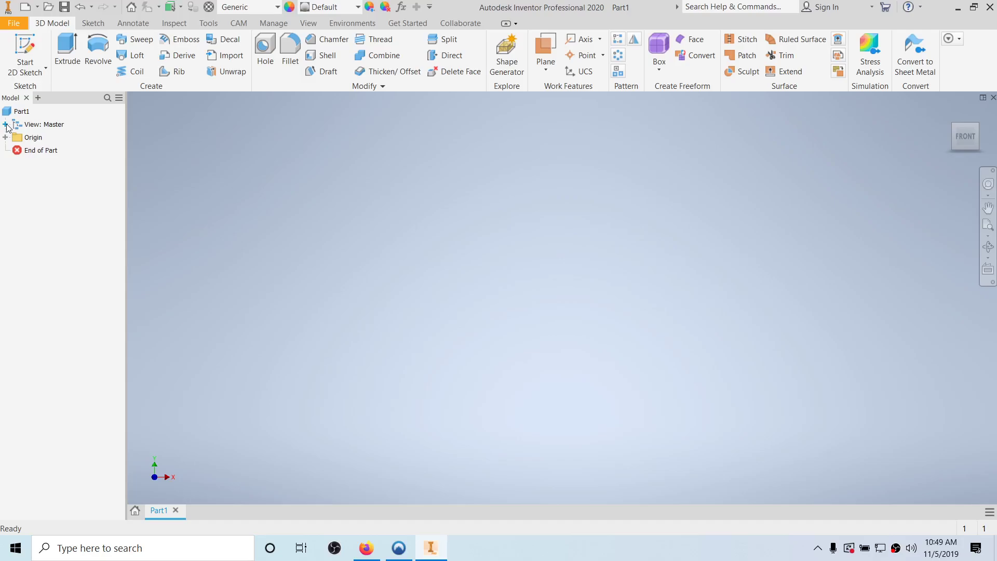
{"action": "left_click", "coordinate": [5, 124]}
{"action": "left_click", "coordinate": [5, 202]}
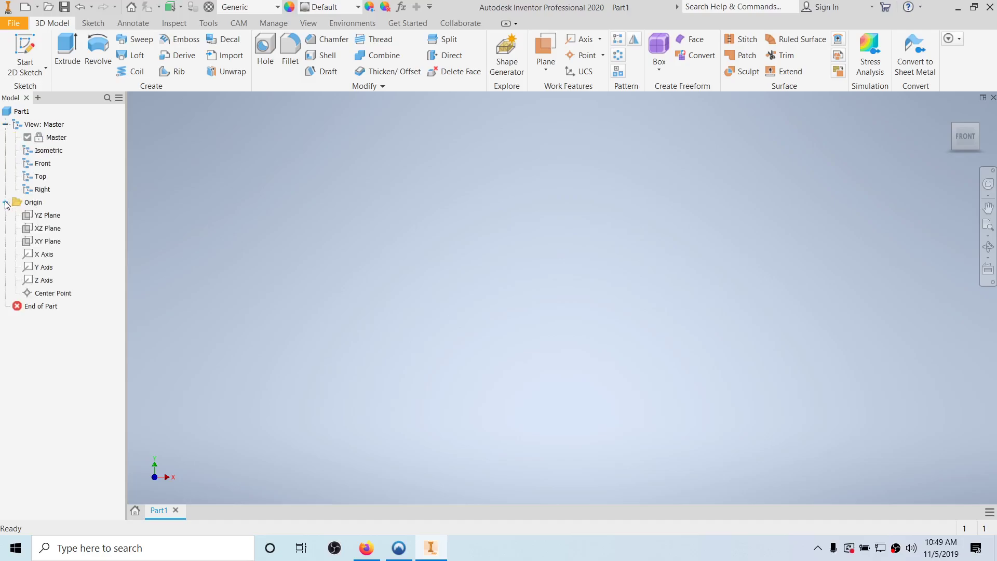
{"action": "left_click", "coordinate": [5, 202]}
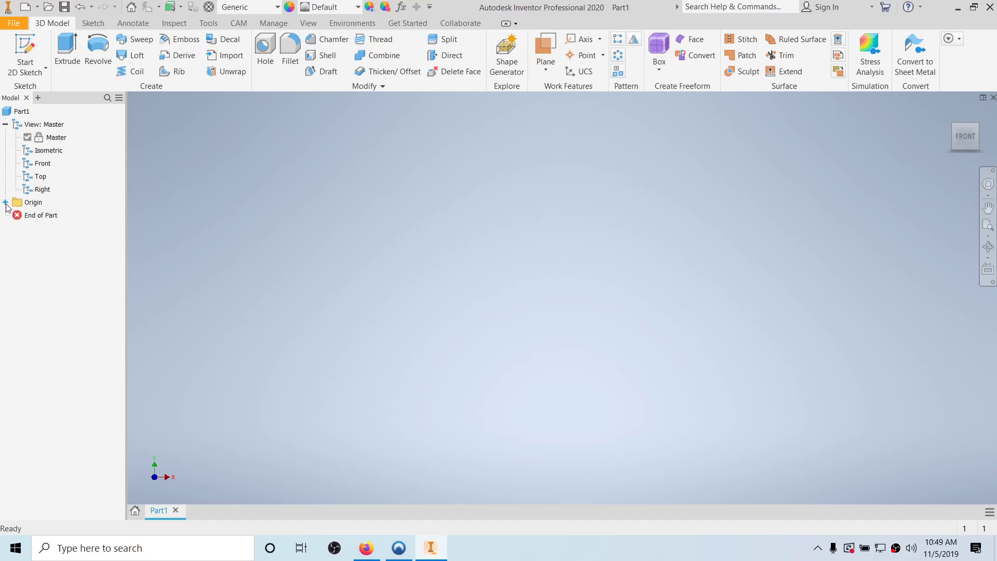
{"action": "left_click", "coordinate": [5, 124]}
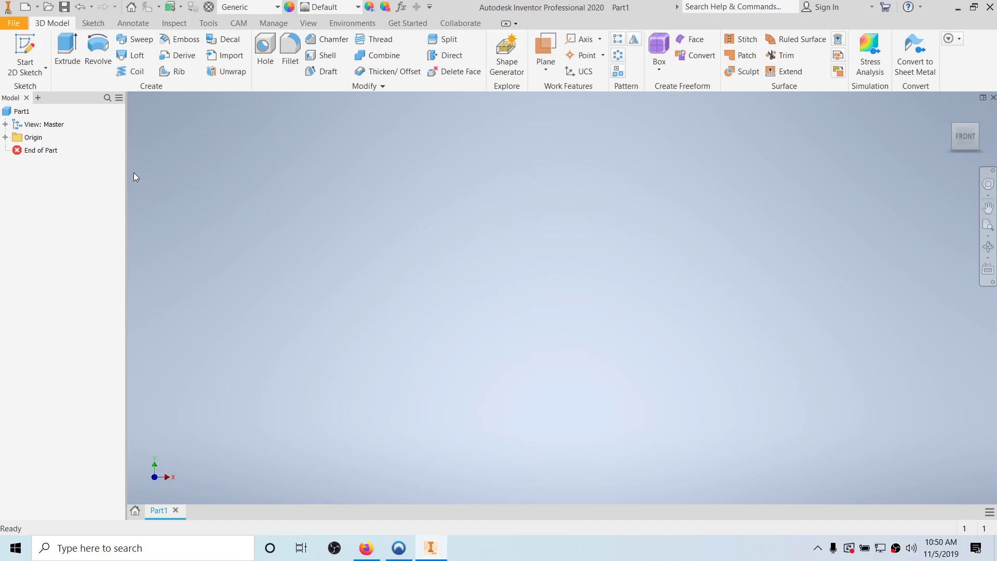
Examine the three origin planes offered for a new 2D sketch from several view orientations, and cancel without choosing one.
{"action": "left_click", "coordinate": [16, 40]}
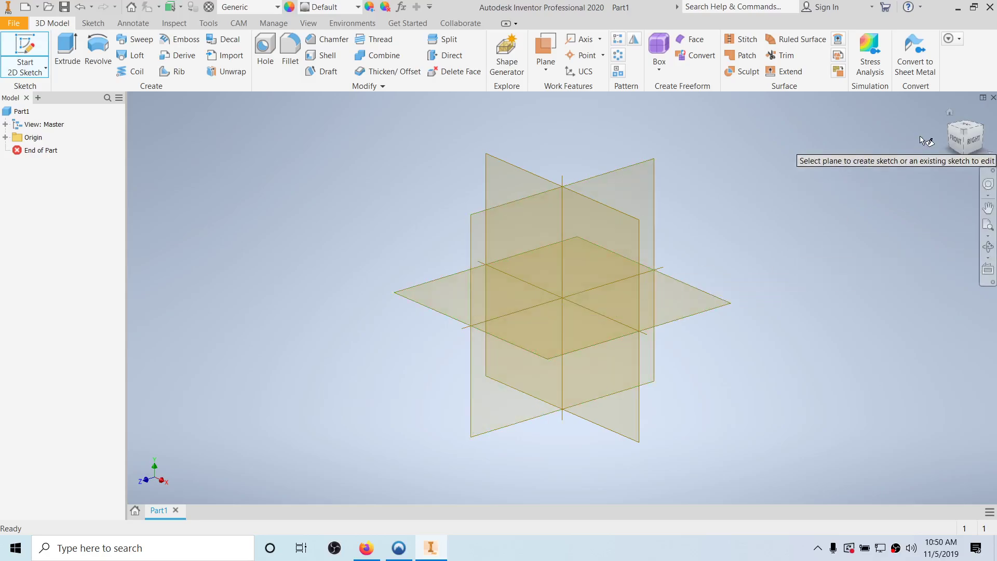
{"action": "left_click", "coordinate": [960, 147]}
{"action": "key", "text": "F6"}
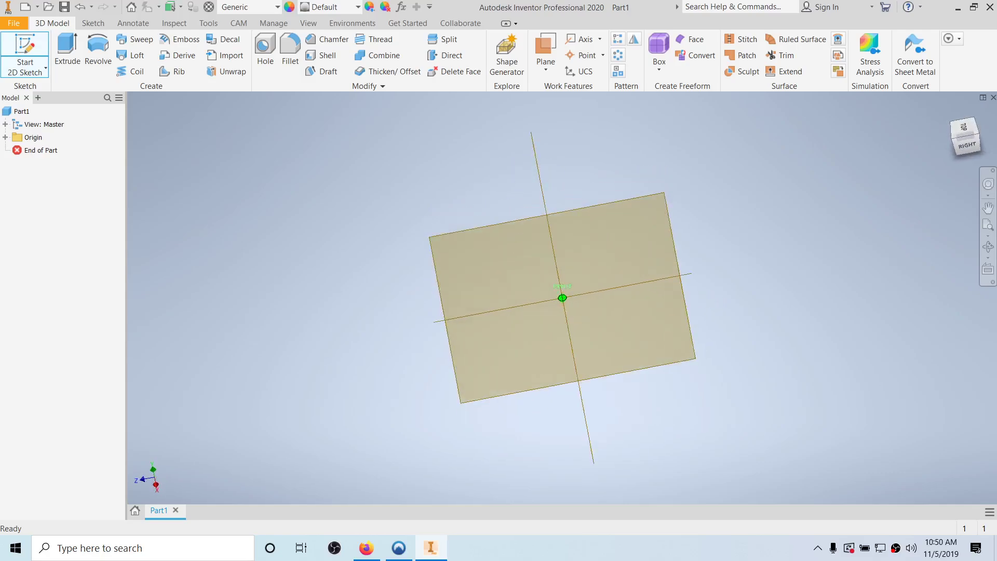
{"action": "mouse_move", "coordinate": [562, 297]}
{"action": "middle_mouse_down", "text": "shift"}
{"action": "mouse_move", "coordinate": [597, 291]}
{"action": "mouse_move", "coordinate": [613, 312]}
{"action": "mouse_move", "coordinate": [581, 322]}
{"action": "mouse_move", "coordinate": [597, 291]}
{"action": "middle_mouse_up", "text": "shift"}
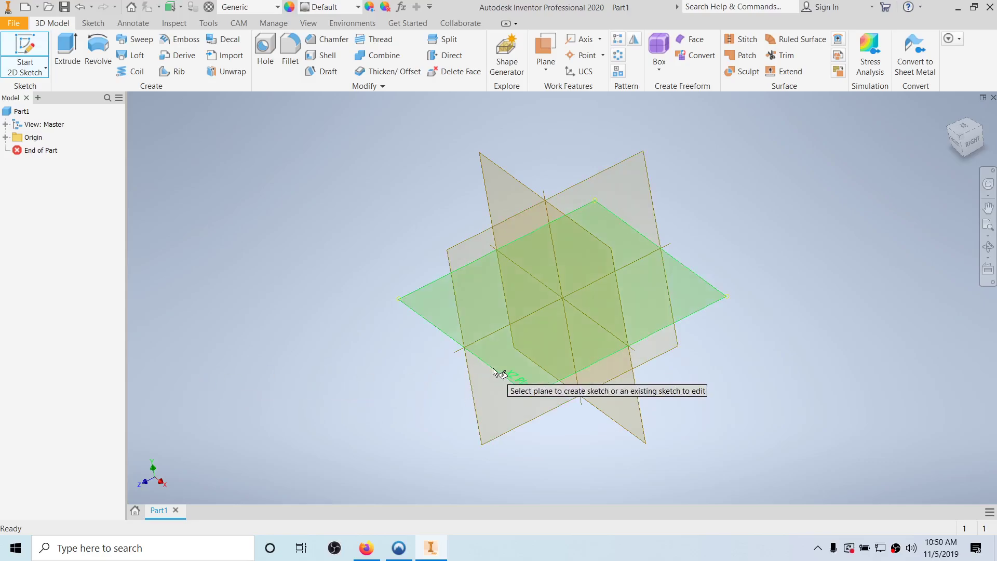
{"action": "mouse_move", "coordinate": [511, 389]}
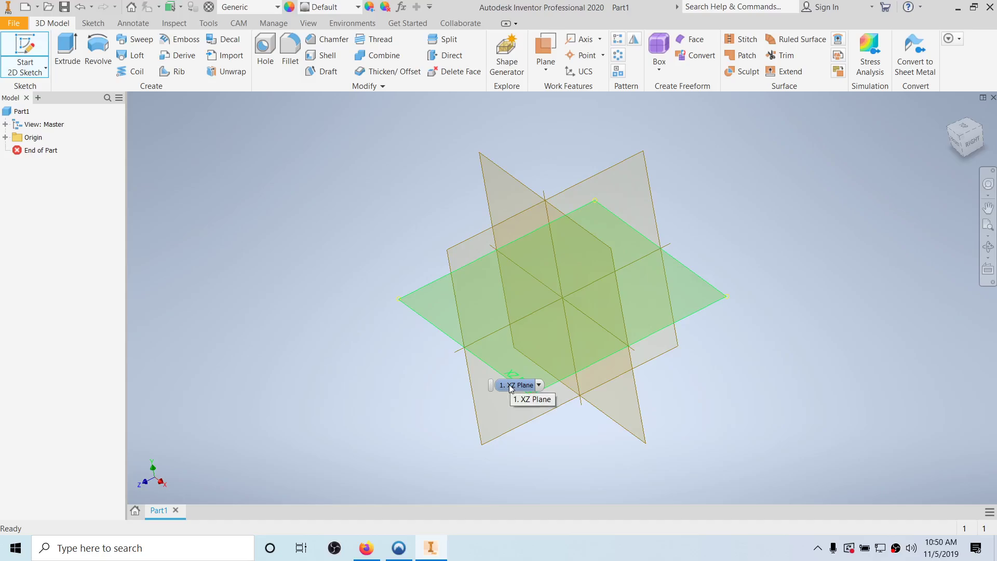
{"action": "mouse_move", "coordinate": [961, 139]}
{"action": "left_mouse_down"}
{"action": "mouse_move", "coordinate": [962, 128]}
{"action": "mouse_move", "coordinate": [957, 142]}
{"action": "left_mouse_up"}
{"action": "left_click", "coordinate": [957, 143]}
{"action": "left_click", "coordinate": [962, 136]}
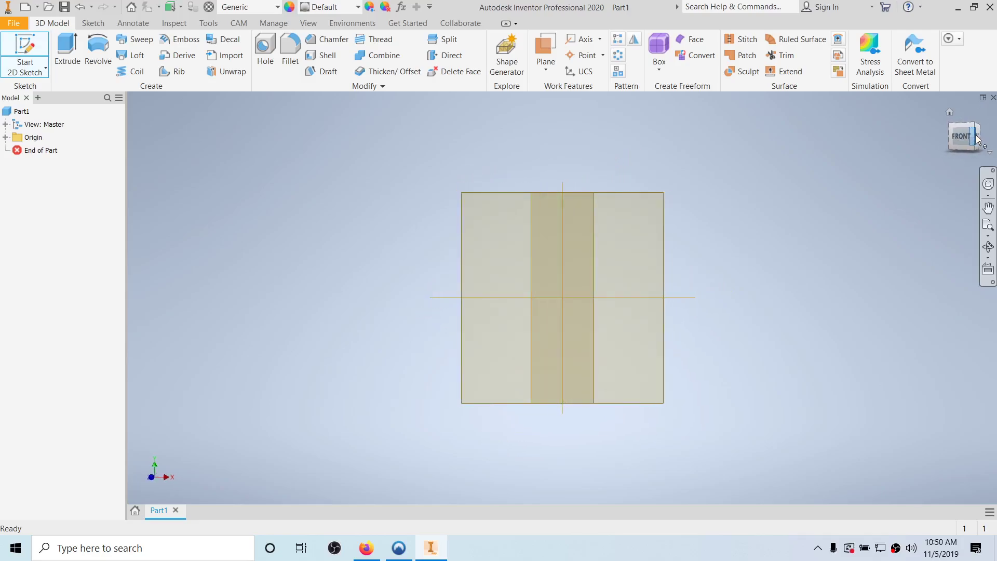
{"action": "left_click_drag", "start_coordinate": [964, 136], "coordinate": [966, 162]}
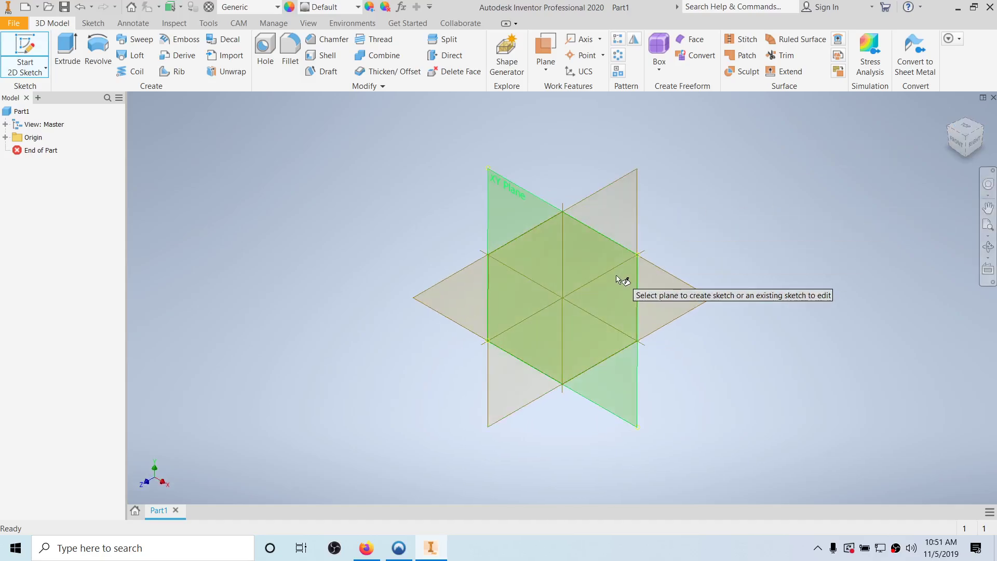
{"action": "mouse_move", "coordinate": [631, 292]}
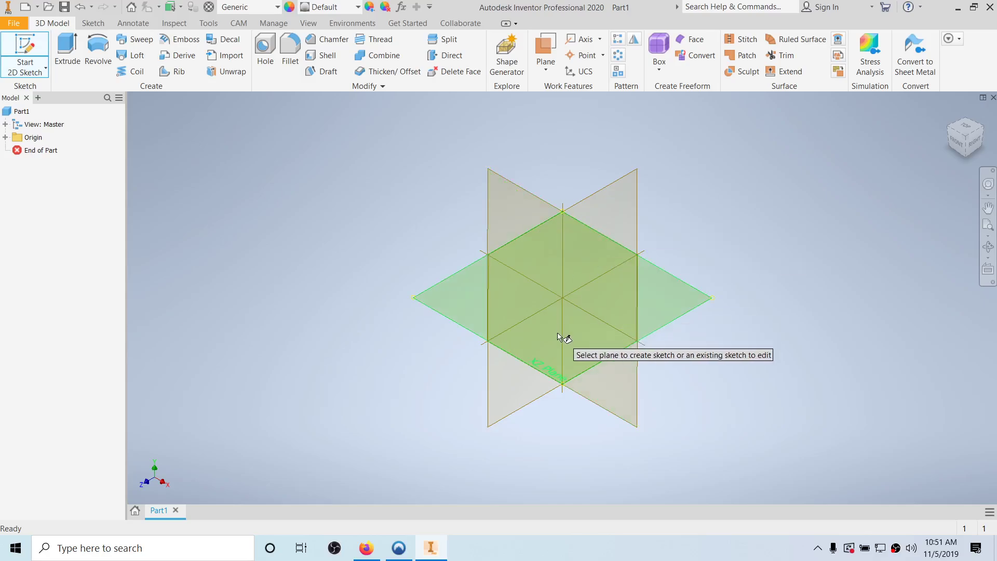
{"action": "mouse_move", "coordinate": [573, 349]}
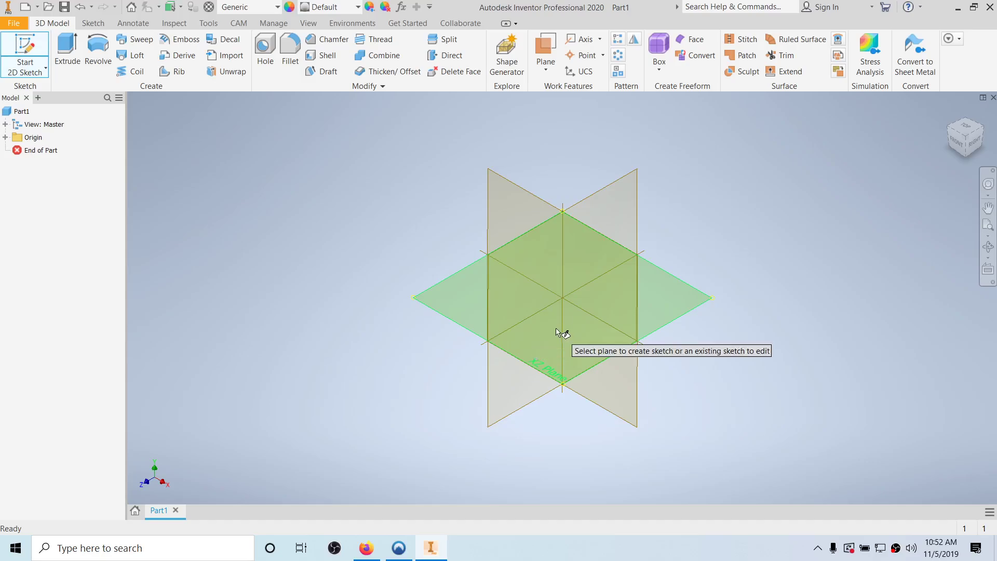
{"action": "right_click", "coordinate": [300, 179]}
{"action": "left_click", "coordinate": [241, 179]}
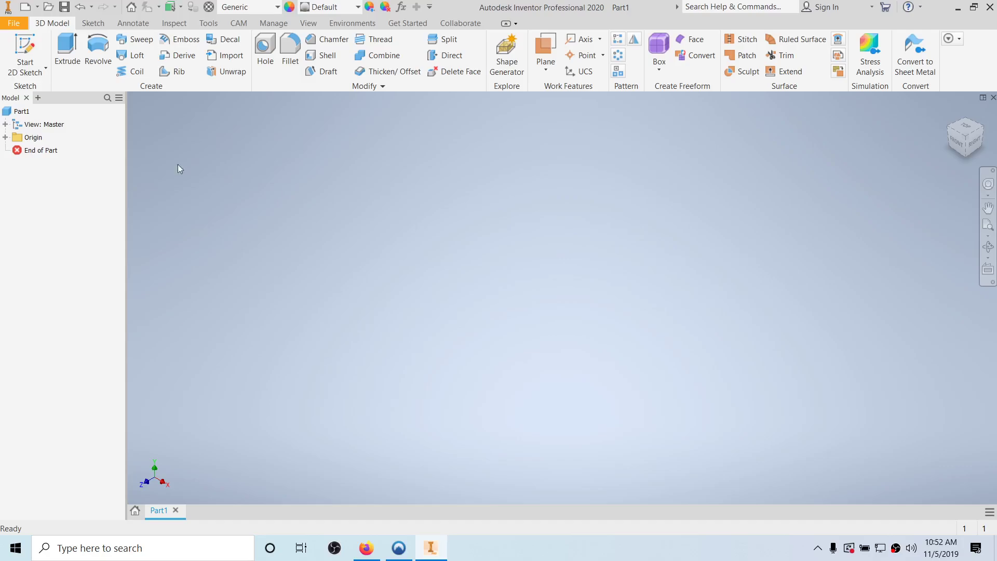
Start a new 2D sketch on the XZ origin plane.
{"action": "left_click", "coordinate": [26, 45]}
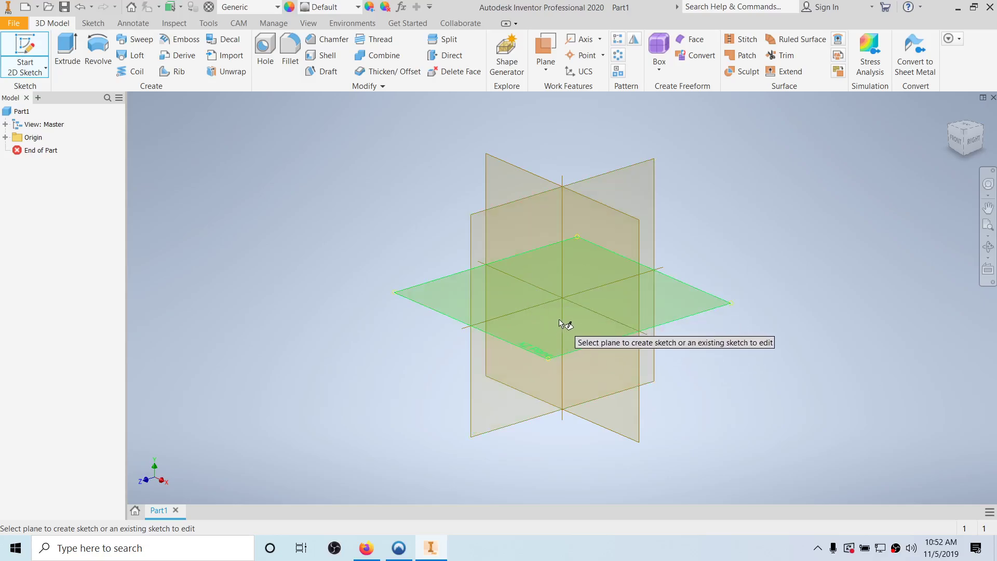
{"action": "mouse_move", "coordinate": [560, 323]}
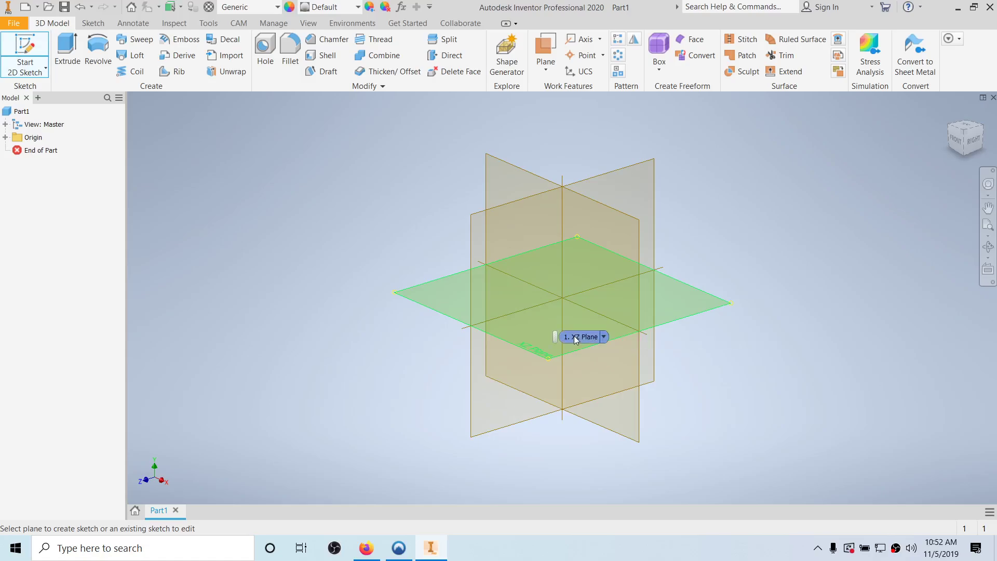
{"action": "left_click", "coordinate": [574, 336]}
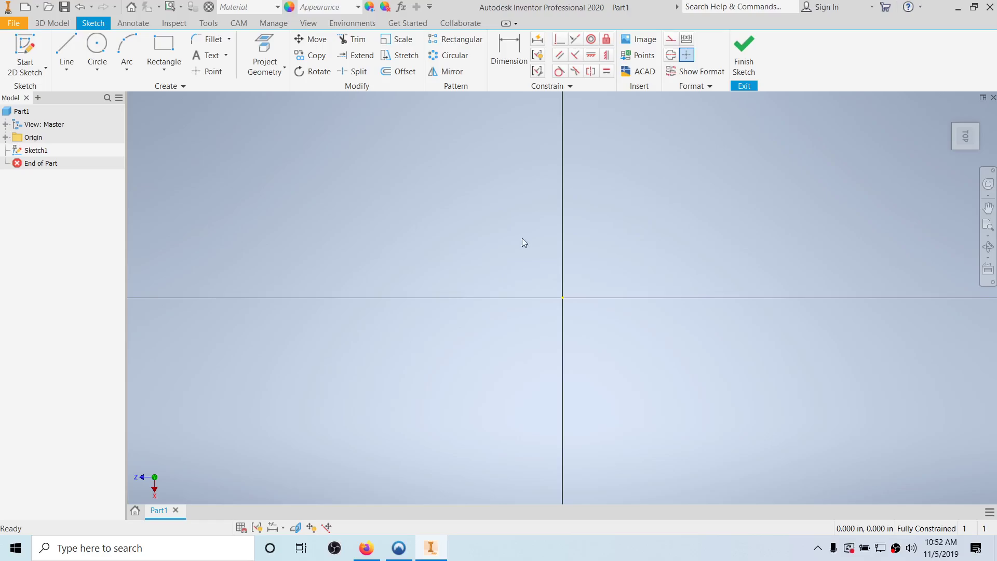
{"action": "left_click", "coordinate": [51, 24]}
{"action": "left_click", "coordinate": [91, 24]}
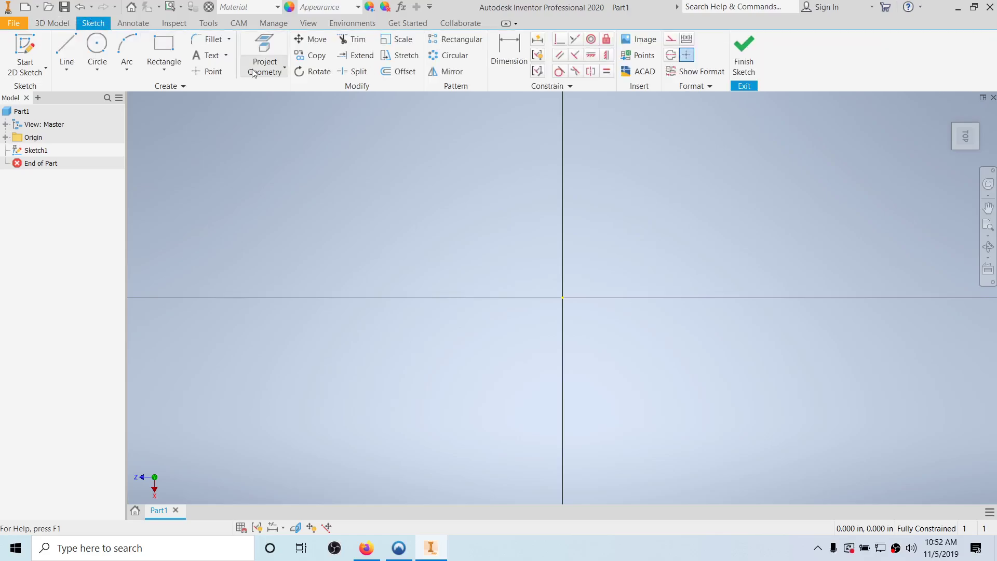
{"action": "right_click", "coordinate": [746, 58]}
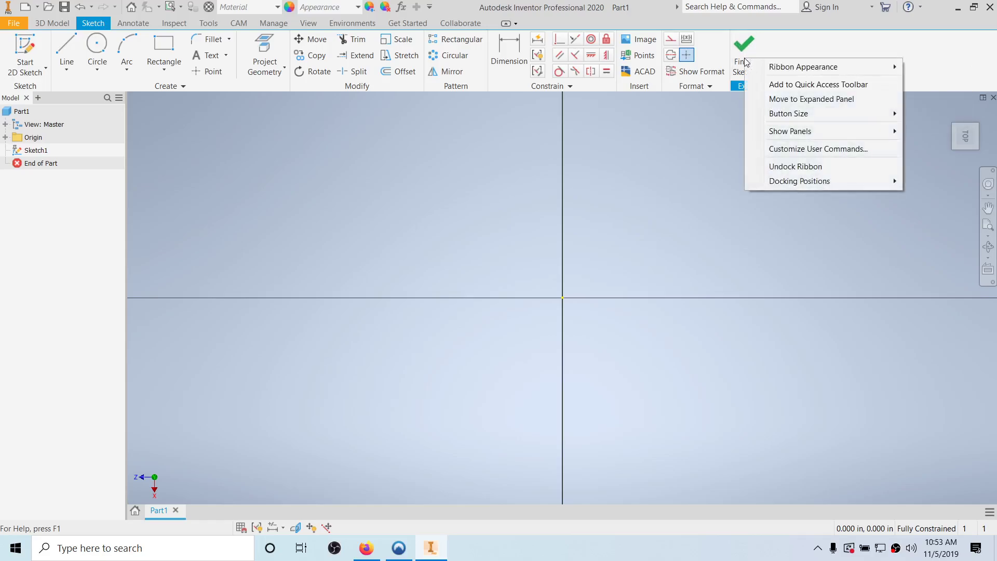
{"action": "left_click", "coordinate": [786, 50]}
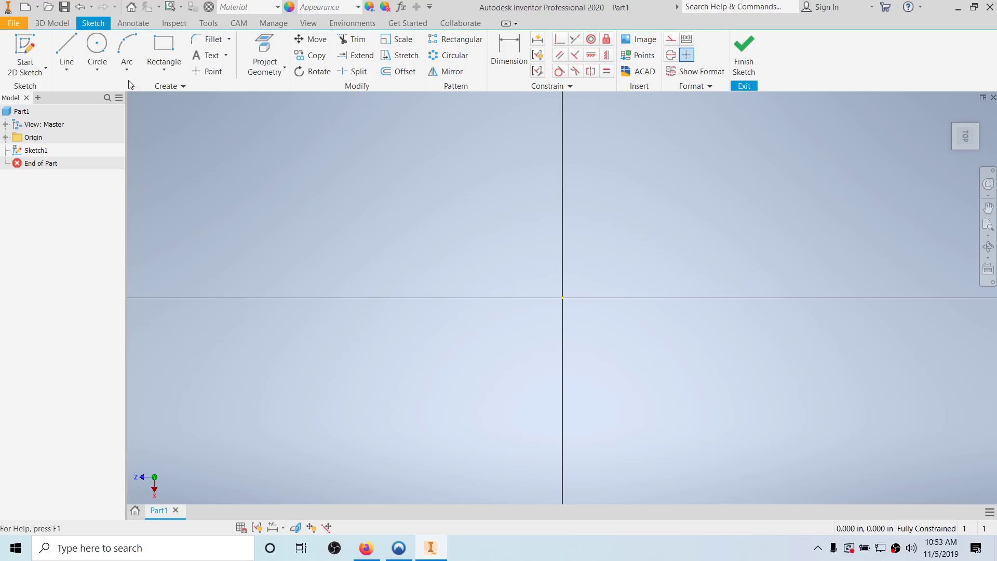
Sketch a closed three-line triangle pointing down, up and left of the origin, with a horizontal upper edge about 0.67 in long.
{"action": "left_click", "coordinate": [63, 45]}
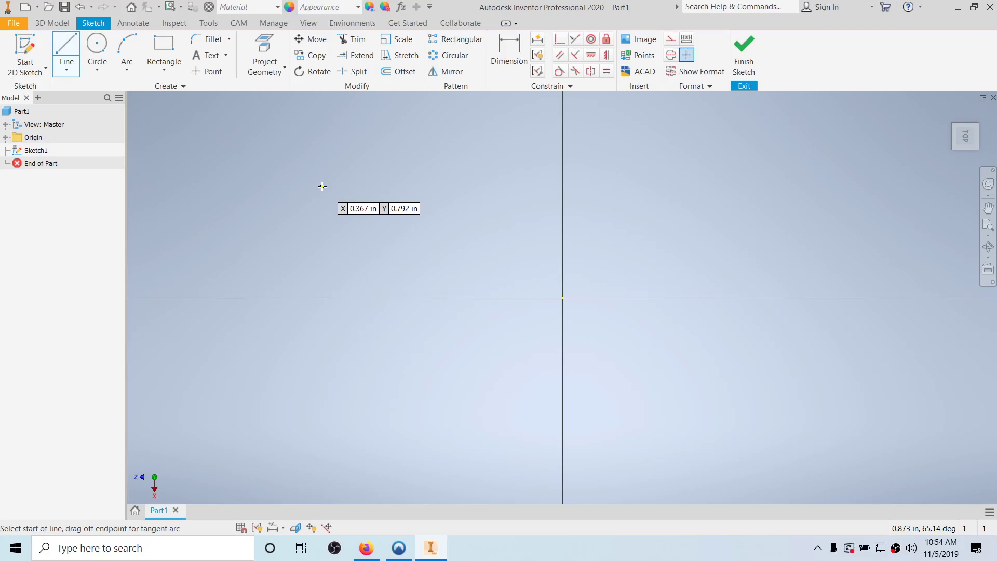
{"action": "left_click", "coordinate": [323, 167]}
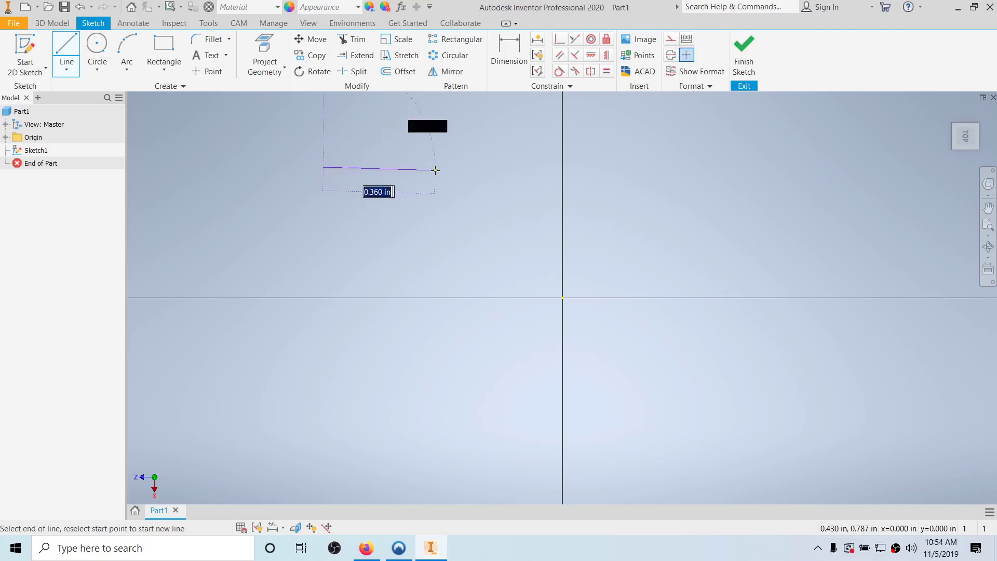
{"action": "left_click", "coordinate": [528, 167]}
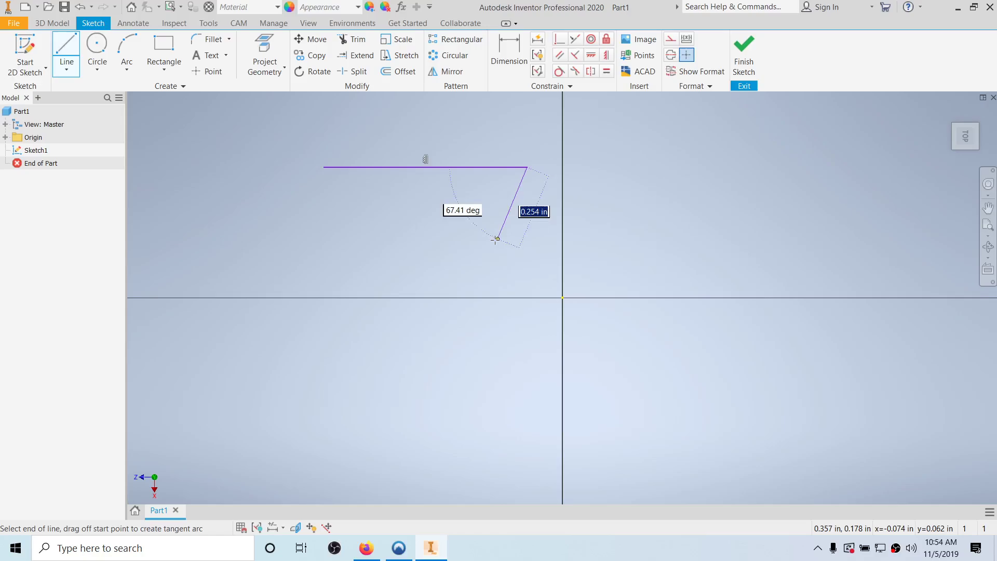
{"action": "left_click", "coordinate": [431, 255]}
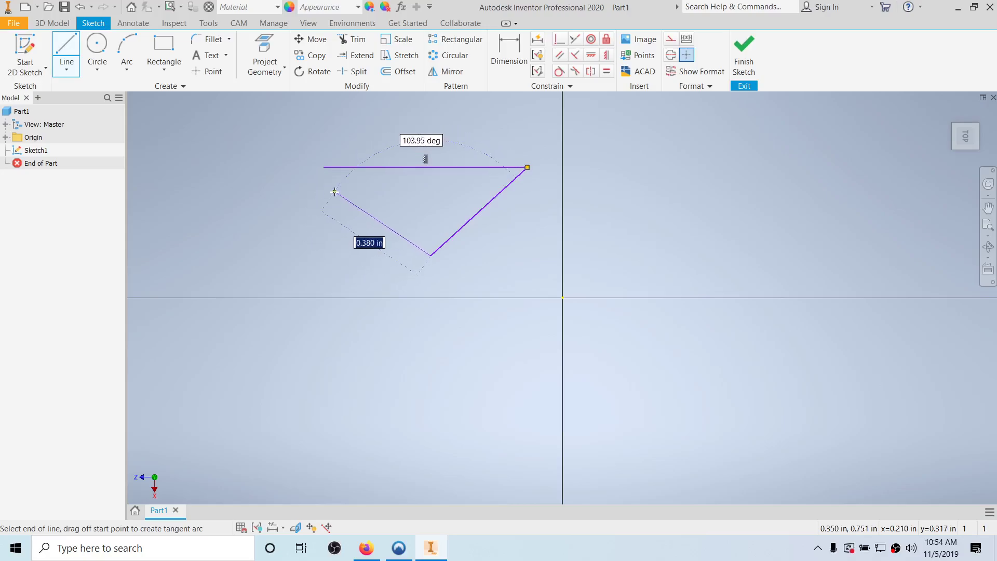
{"action": "left_click", "coordinate": [324, 167]}
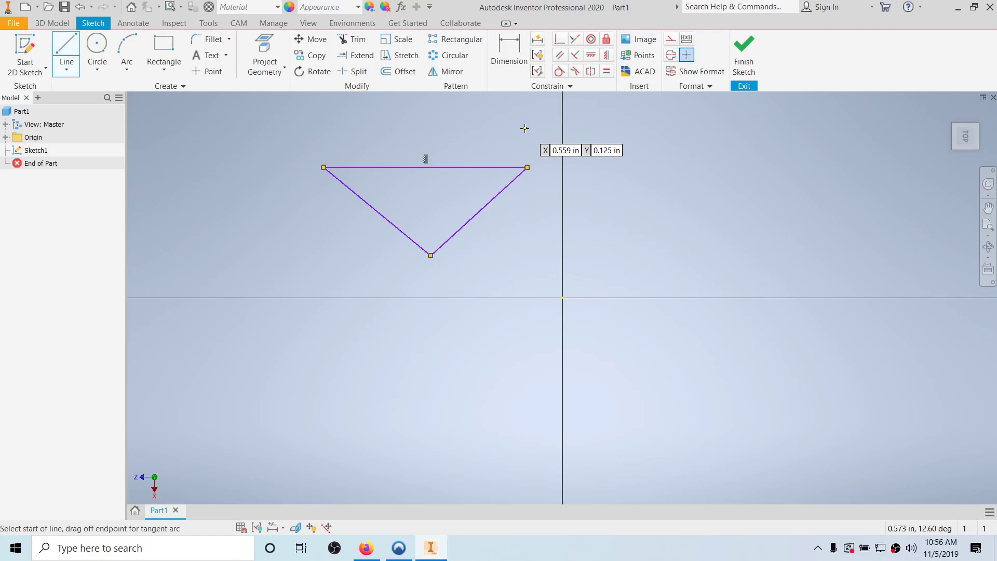
{"action": "left_click", "coordinate": [509, 50]}
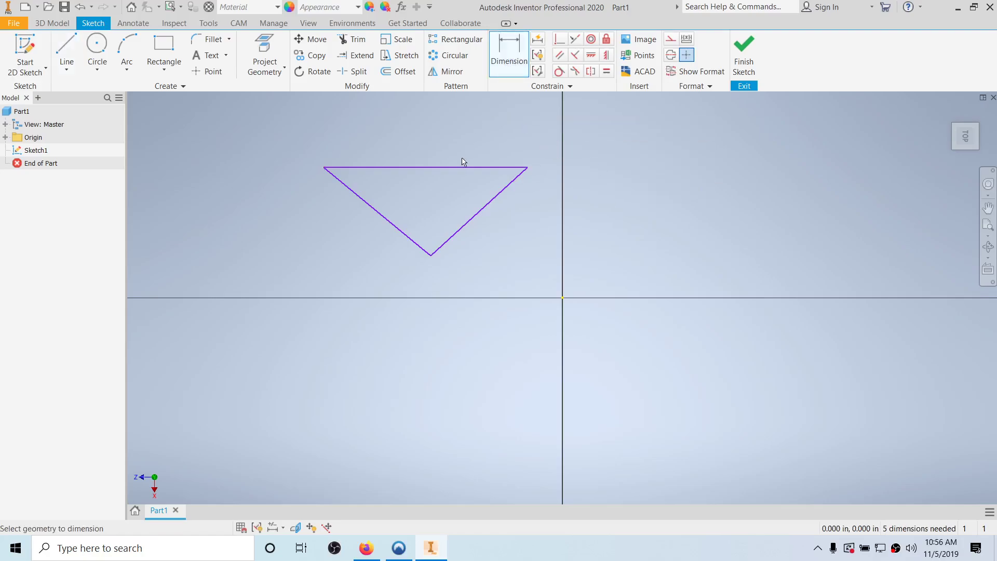
{"action": "left_click", "coordinate": [435, 167]}
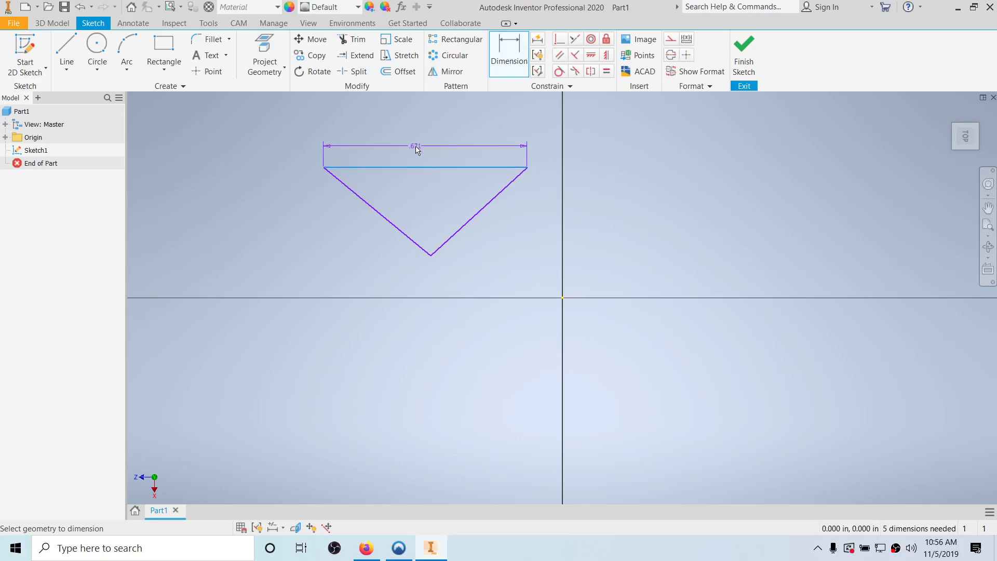
{"action": "right_click", "coordinate": [418, 150]}
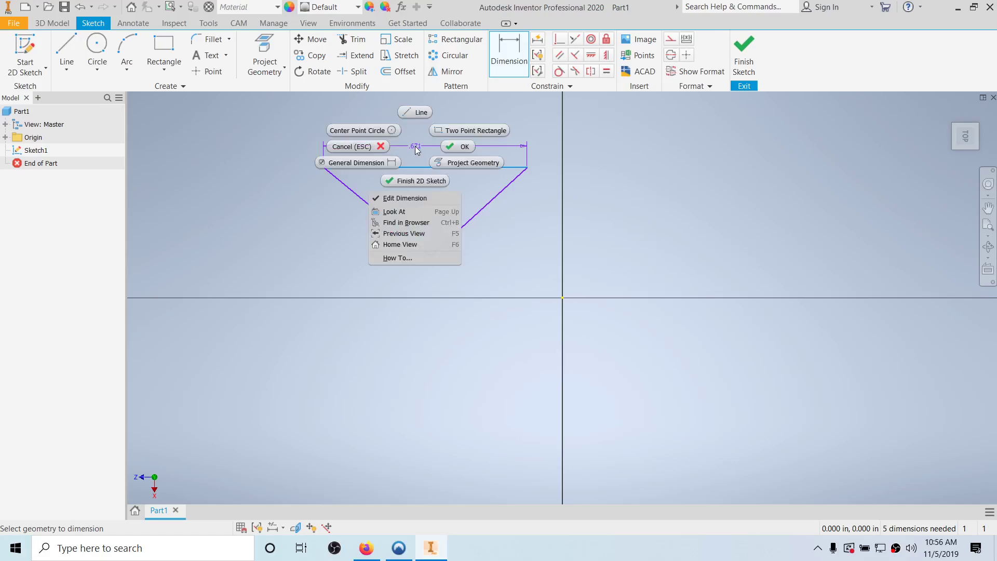
{"action": "left_click", "coordinate": [356, 142]}
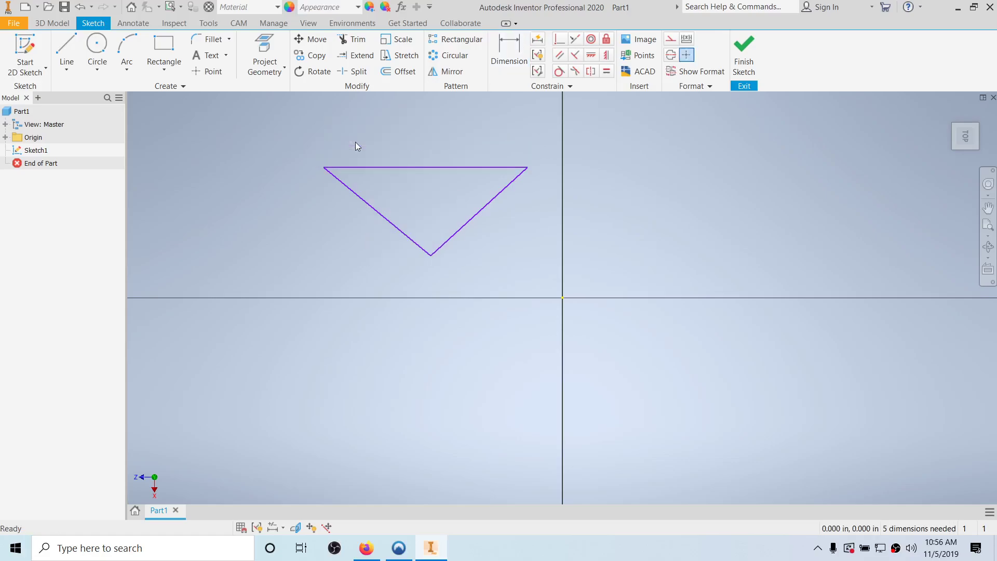
{"action": "left_click", "coordinate": [509, 52]}
{"action": "key", "text": "Escape"}
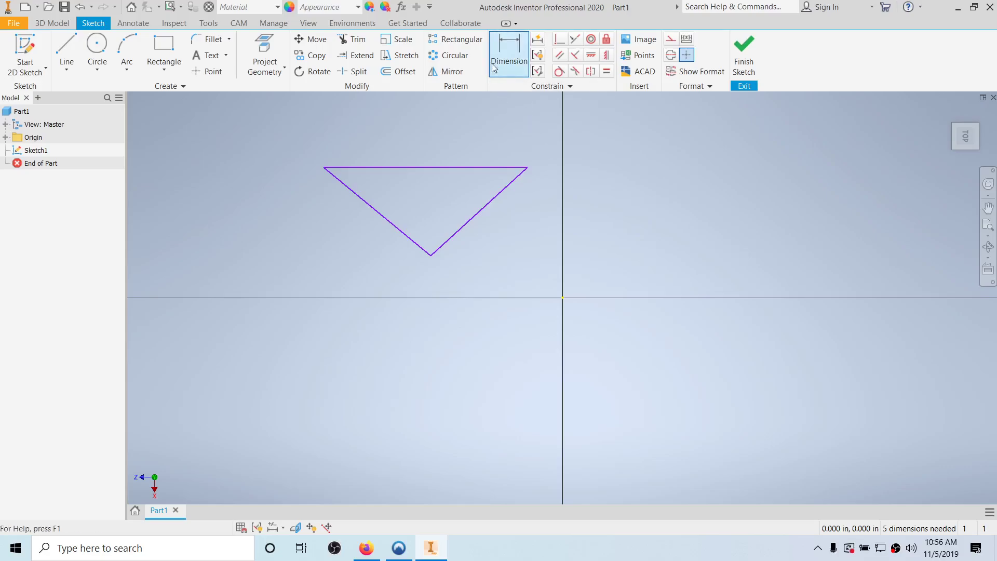
Dimension the triangle's horizontal upper edge above the line and set its length to 1 in.
{"action": "left_click", "coordinate": [500, 60]}
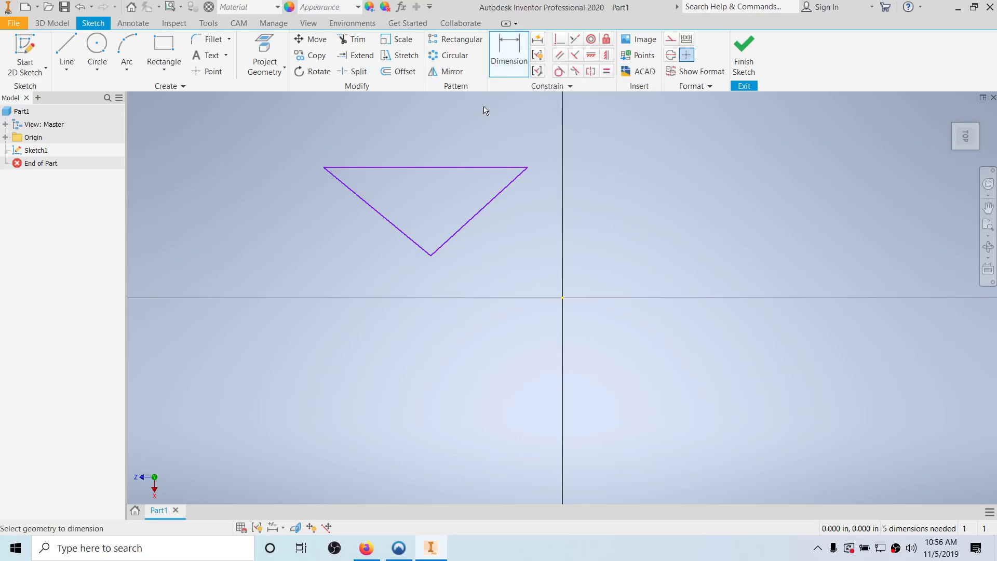
{"action": "left_click", "coordinate": [420, 167]}
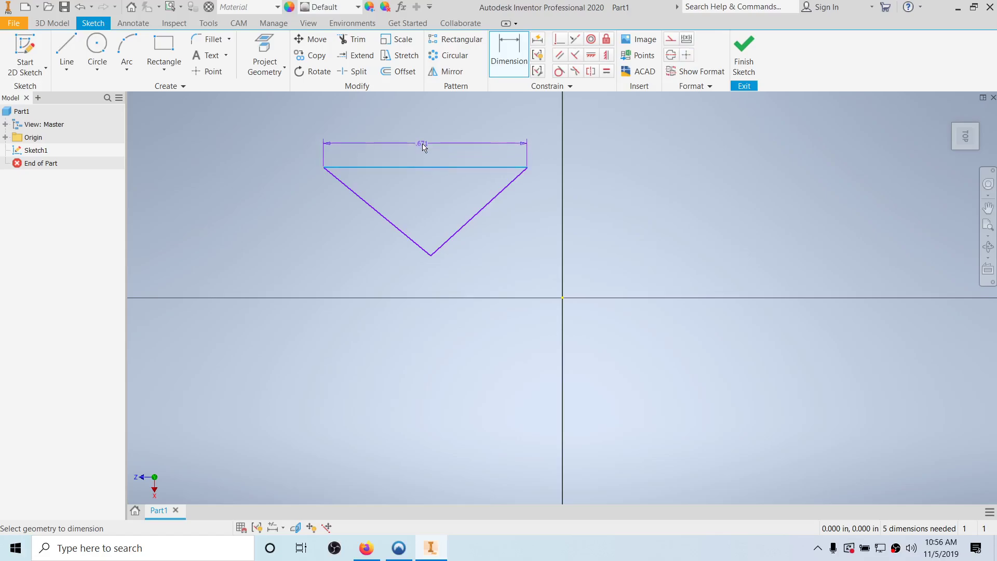
{"action": "left_click", "coordinate": [423, 149]}
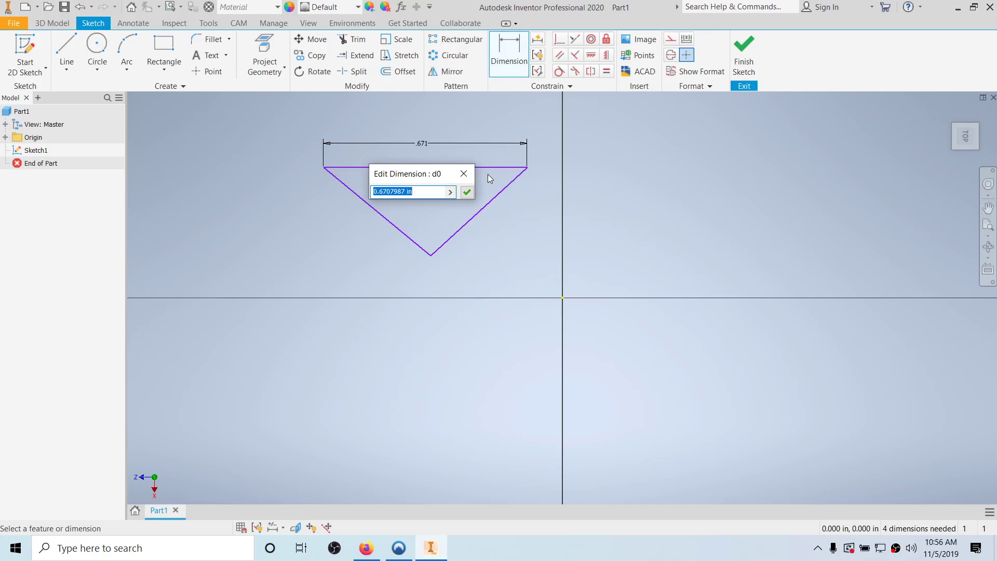
{"action": "type", "text": "1"}
{"action": "key", "text": "Return"}
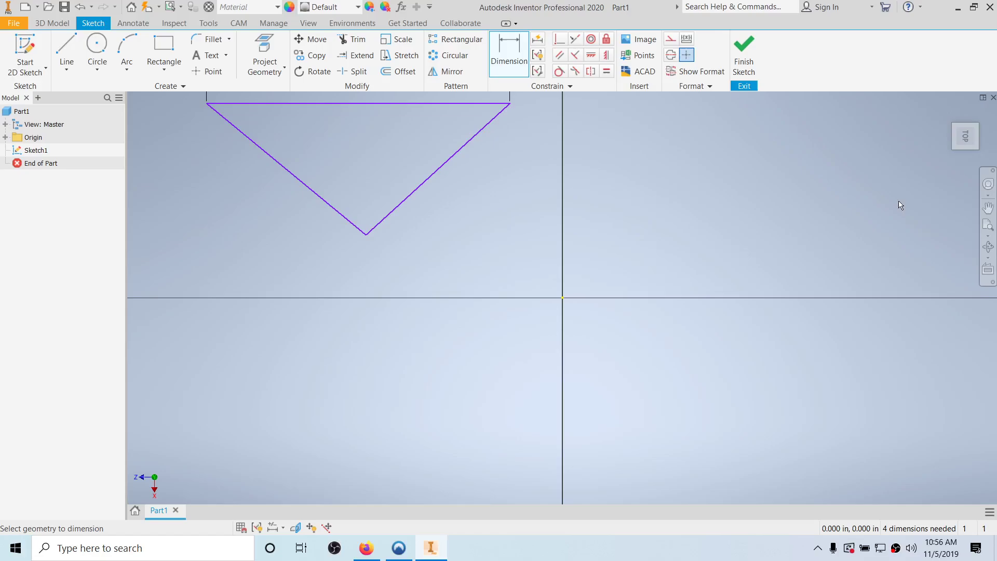
Try to dimension the triangle's left slanted side, and undo the attempt.
{"action": "mouse_move", "coordinate": [945, 115]}
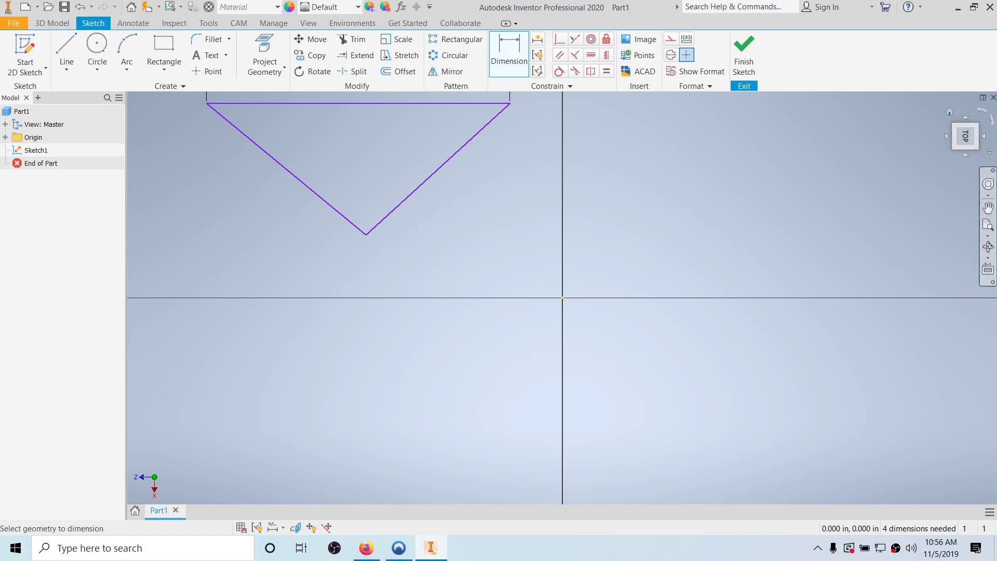
{"action": "left_click", "coordinate": [990, 233]}
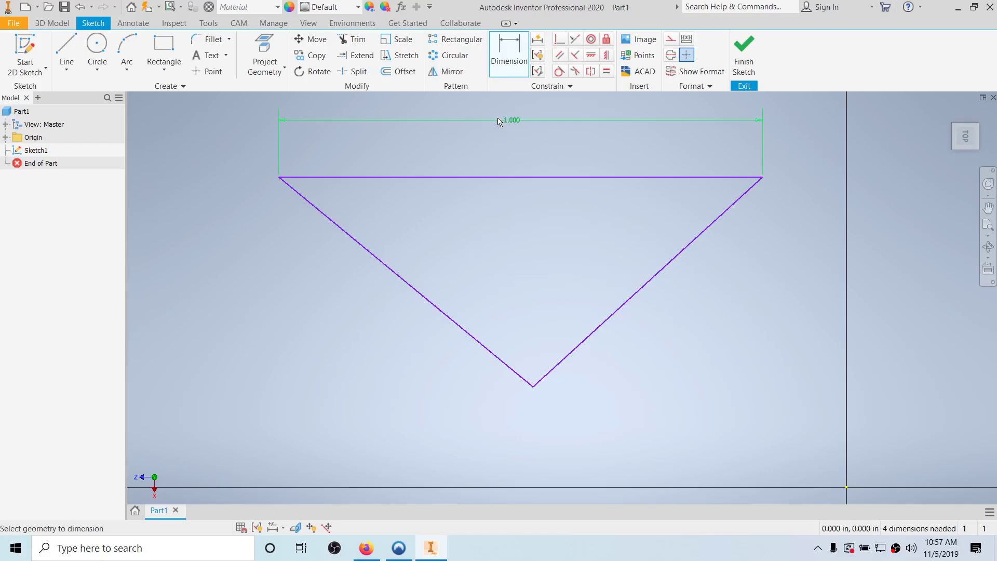
{"action": "left_click", "coordinate": [500, 67]}
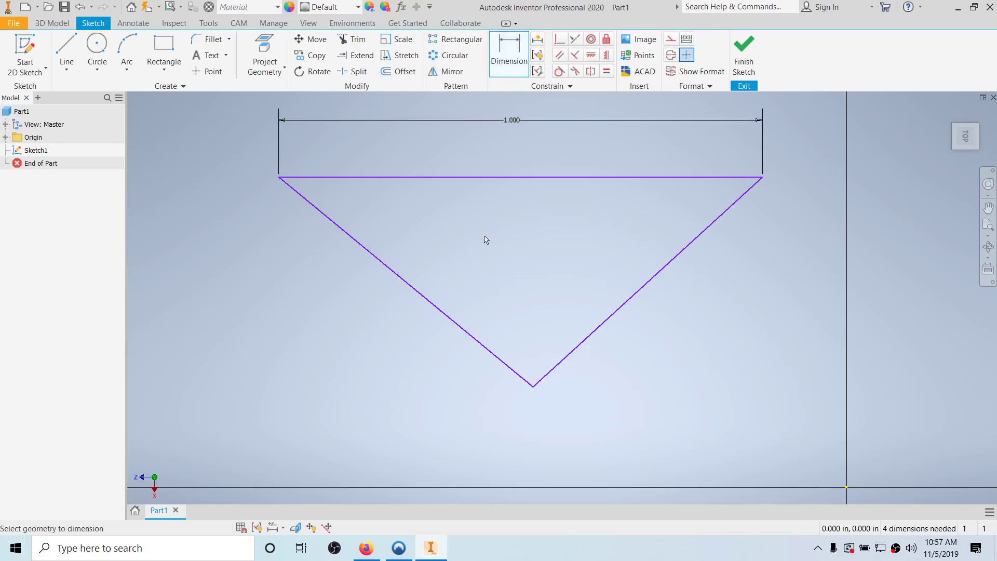
{"action": "left_click", "coordinate": [415, 291]}
{"action": "left_click", "coordinate": [397, 279]}
{"action": "left_click", "coordinate": [409, 286]}
{"action": "left_click", "coordinate": [450, 313]}
{"action": "key", "text": "ctrl+z"}
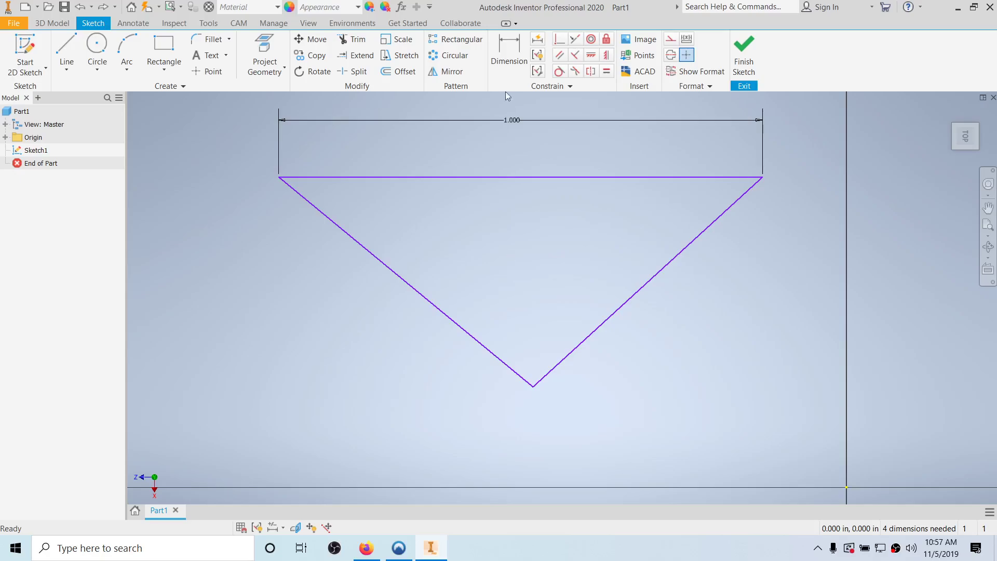
Dimension the triangle's left slanted side with an aligned dimension outside the line and set its length to 1 in.
{"action": "left_click", "coordinate": [508, 49]}
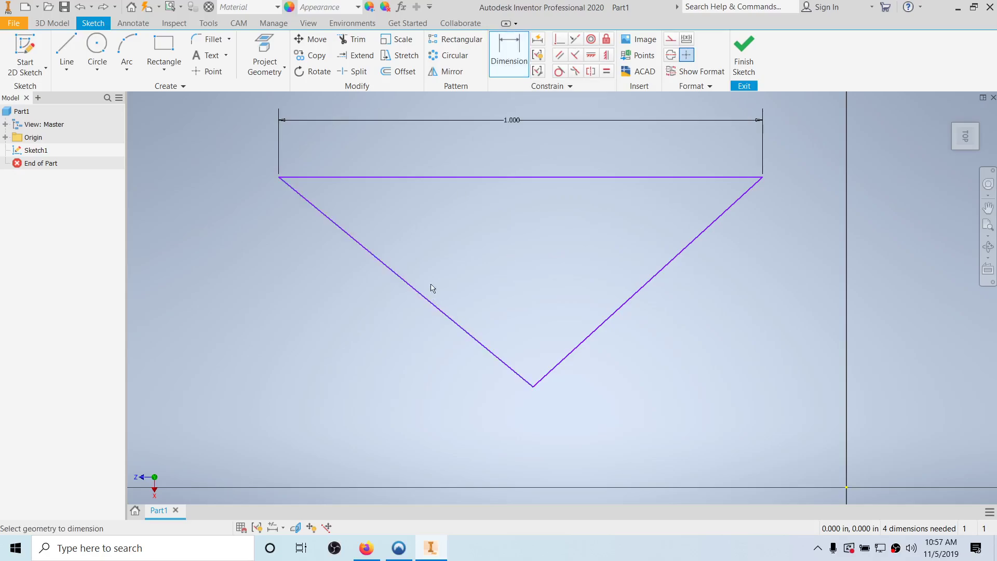
{"action": "left_click", "coordinate": [387, 263]}
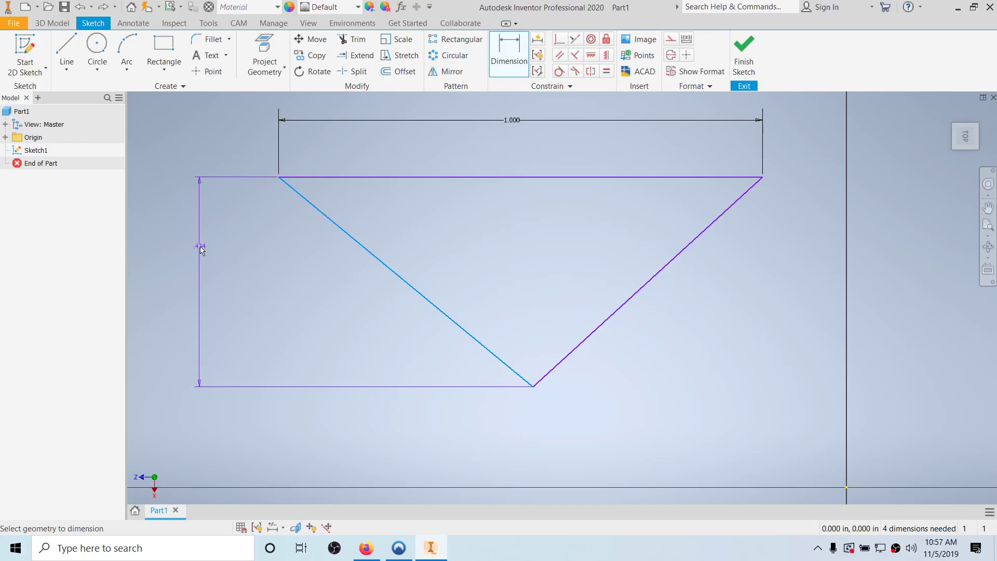
{"action": "key", "text": "Escape"}
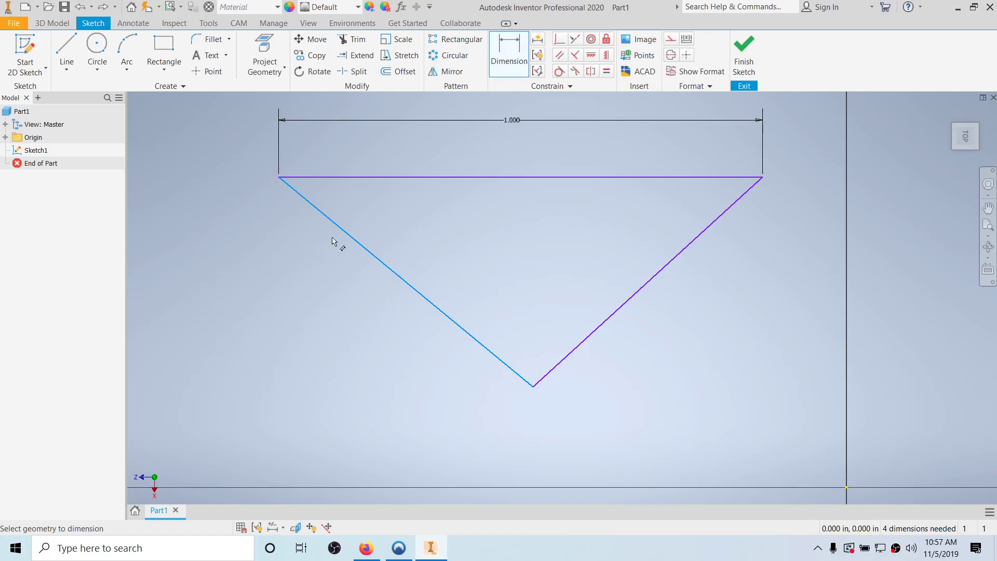
{"action": "left_click", "coordinate": [350, 238]}
{"action": "left_click", "coordinate": [319, 303]}
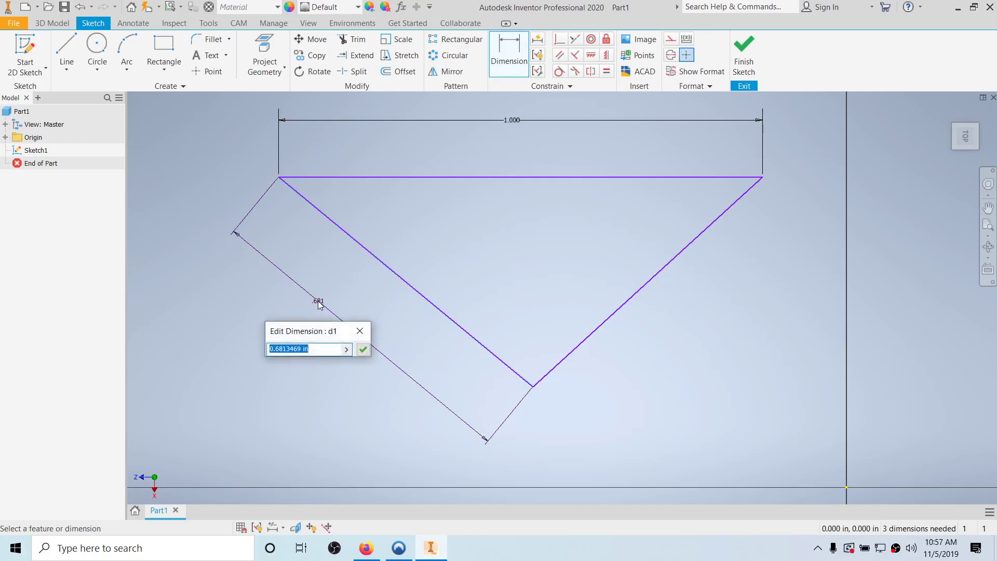
{"action": "type", "text": "1"}
{"action": "key", "text": "Return"}
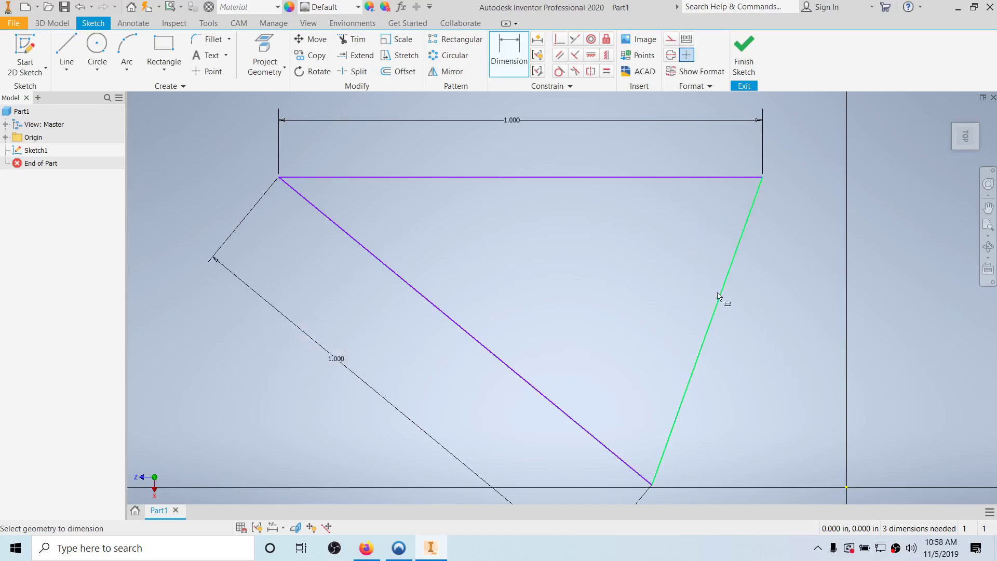
Dimension the triangle's right slanted side with an aligned dimension outside the line, set its length to 1 in, and end dimensioning.
{"action": "key", "text": "Escape"}
{"action": "key", "text": "d"}
{"action": "left_click", "coordinate": [720, 293]}
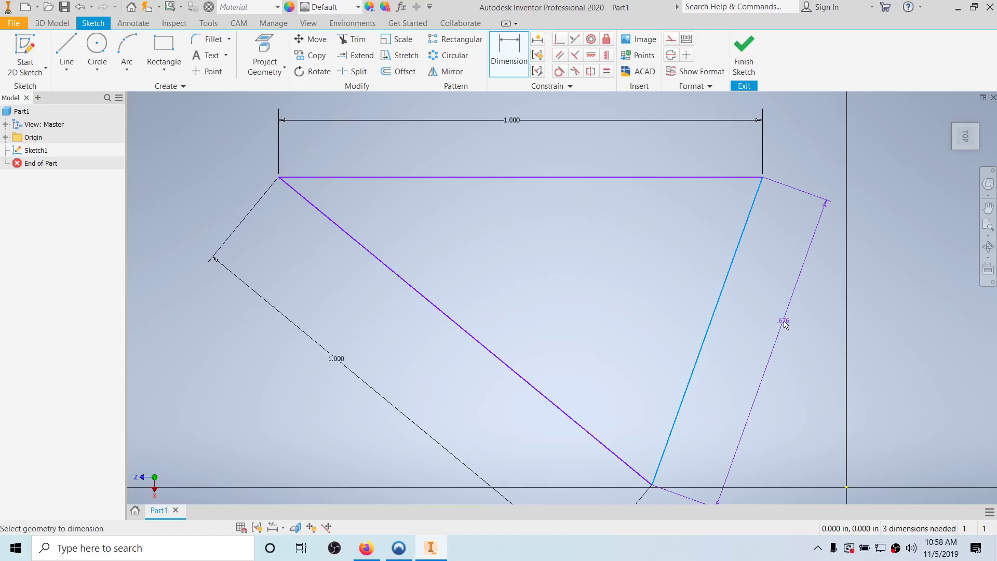
{"action": "left_click", "coordinate": [785, 324]}
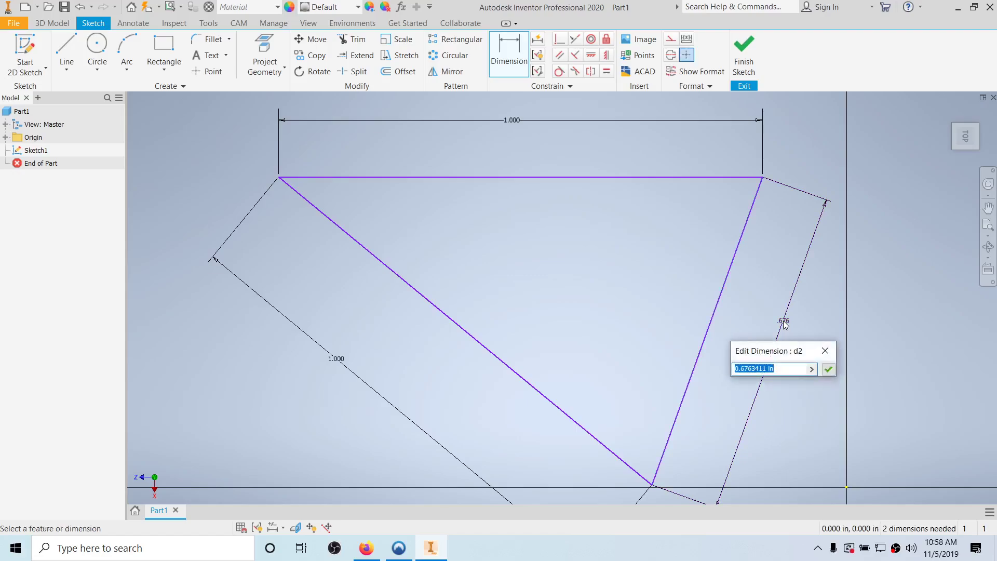
{"action": "type", "text": "1"}
{"action": "key", "text": "Return"}
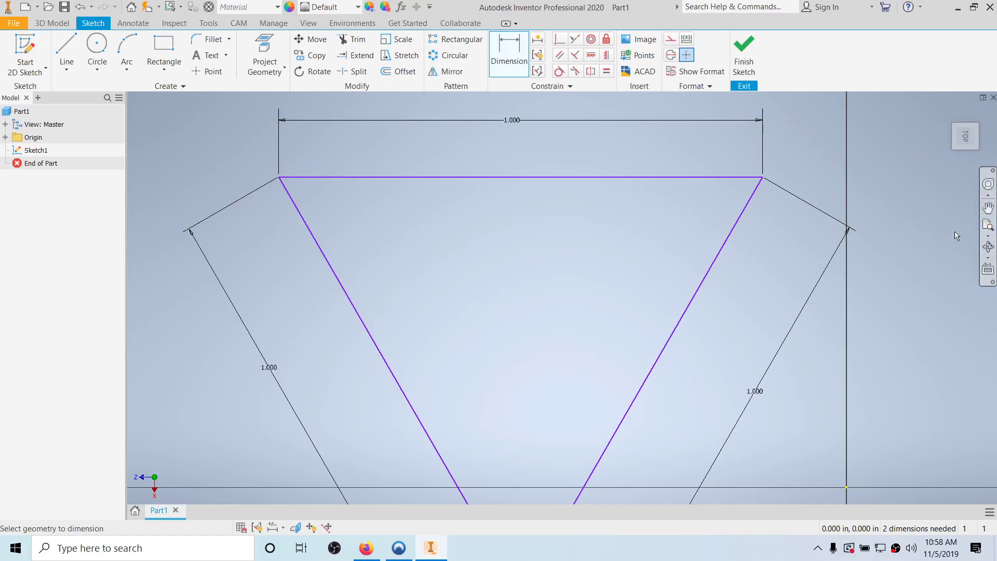
{"action": "left_click", "coordinate": [500, 64]}
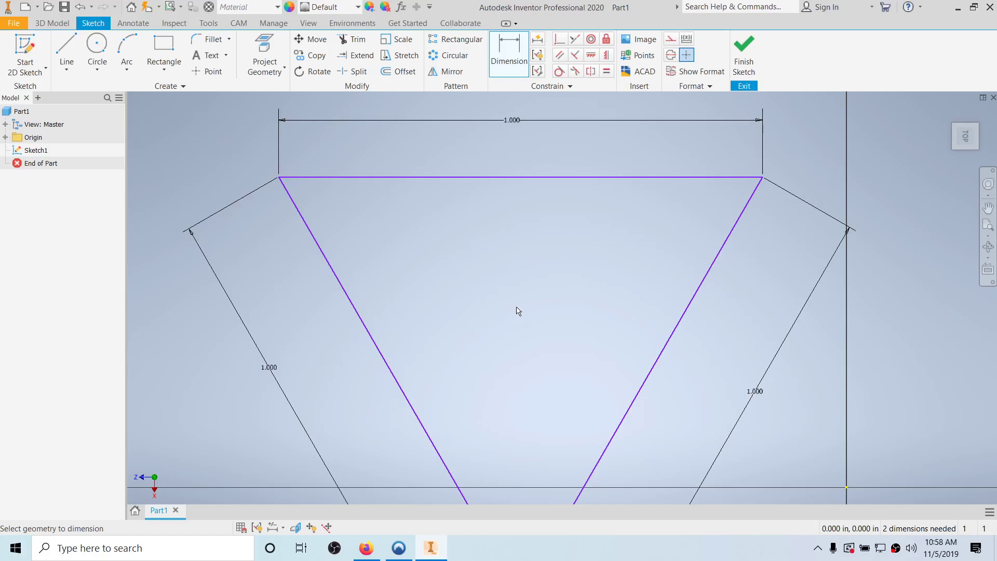
{"action": "right_click", "coordinate": [517, 310]}
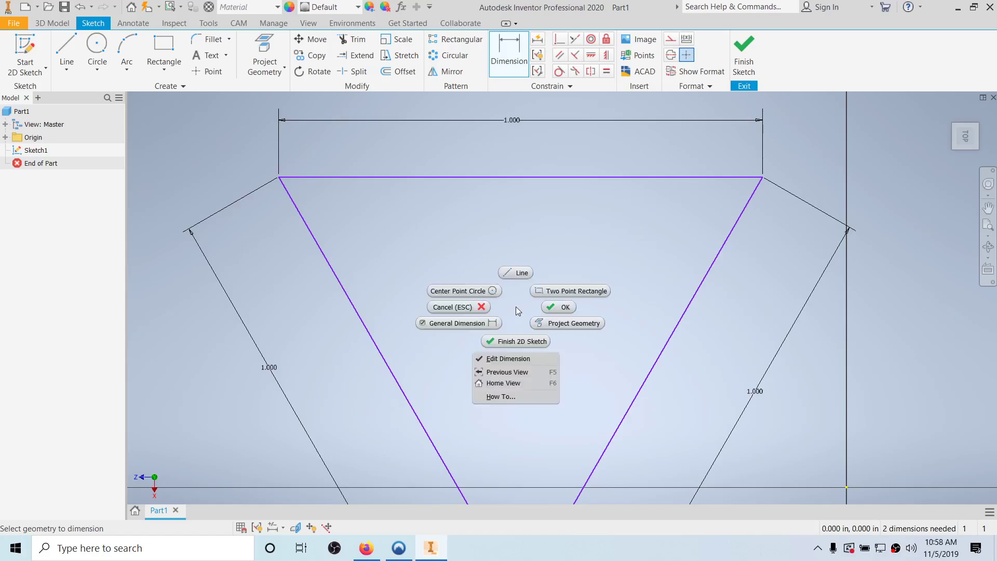
{"action": "left_click", "coordinate": [555, 311]}
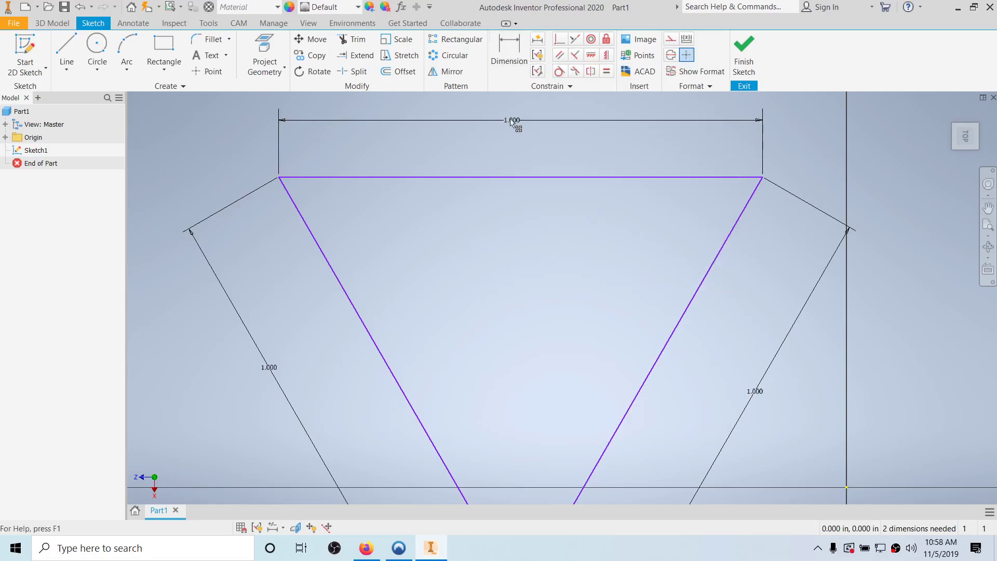
Sketch a center-point circle about 0.37 in in diameter, left of the triangle and clear of it.
{"action": "left_click", "coordinate": [990, 239]}
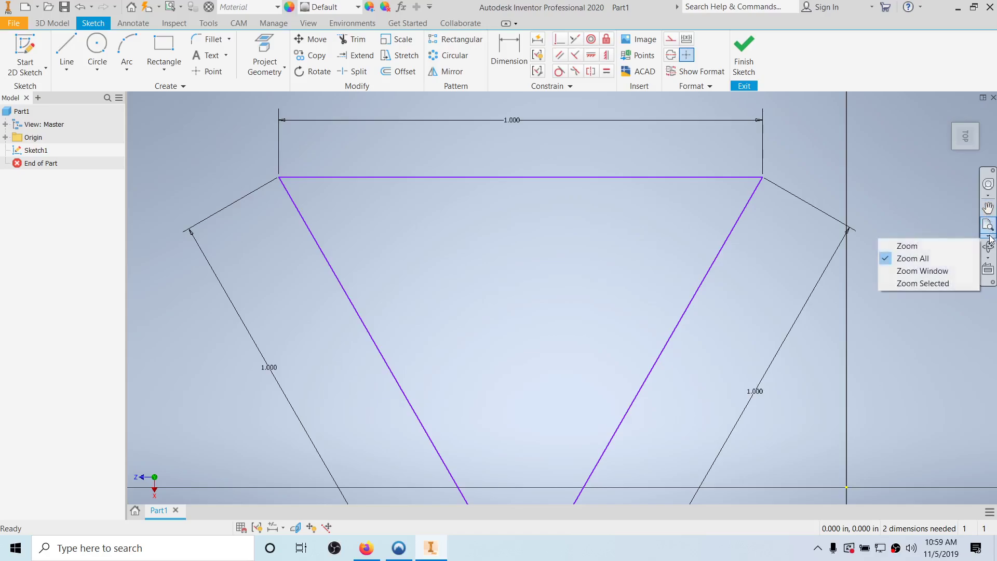
{"action": "left_click", "coordinate": [921, 260]}
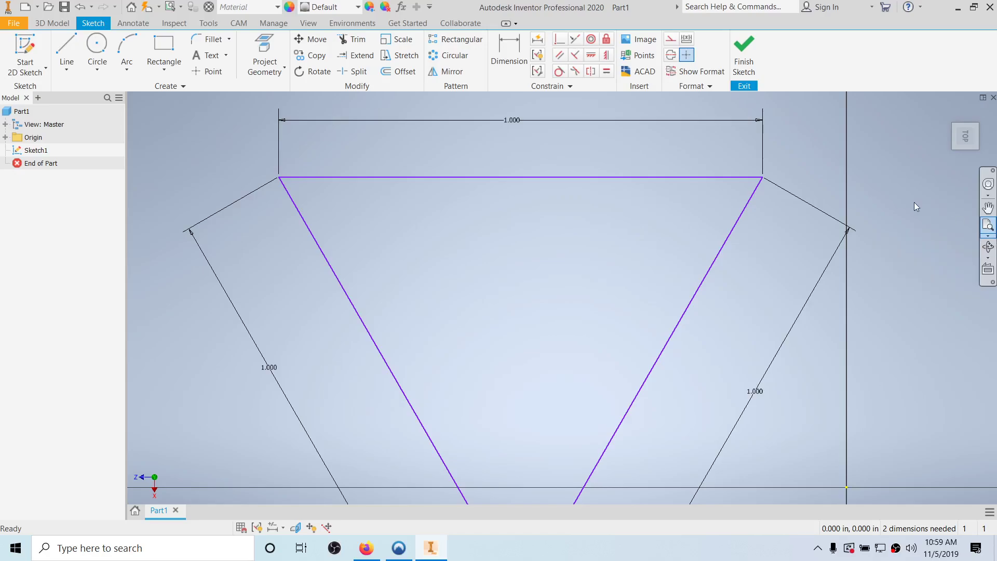
{"action": "left_click", "coordinate": [990, 227]}
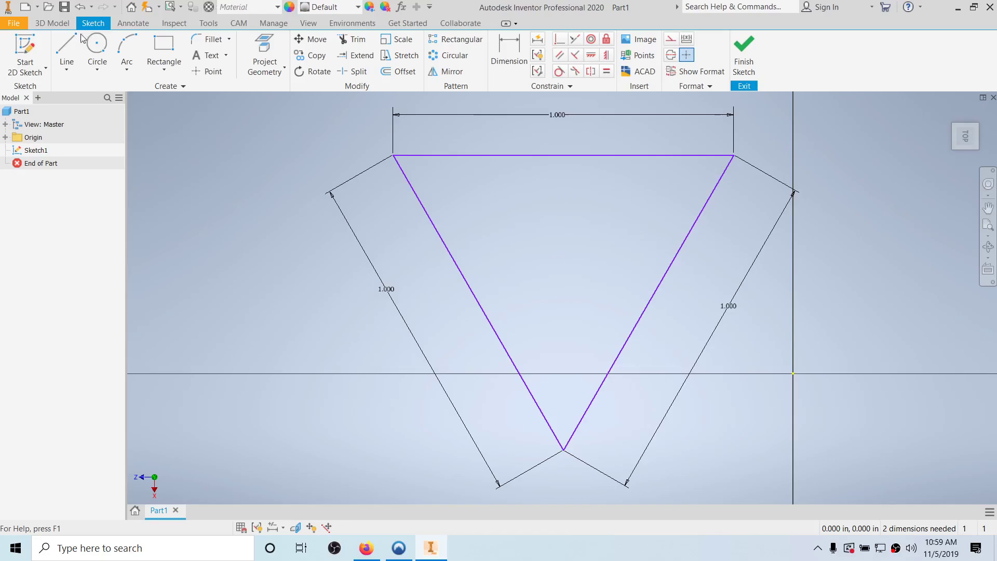
{"action": "left_click", "coordinate": [103, 70]}
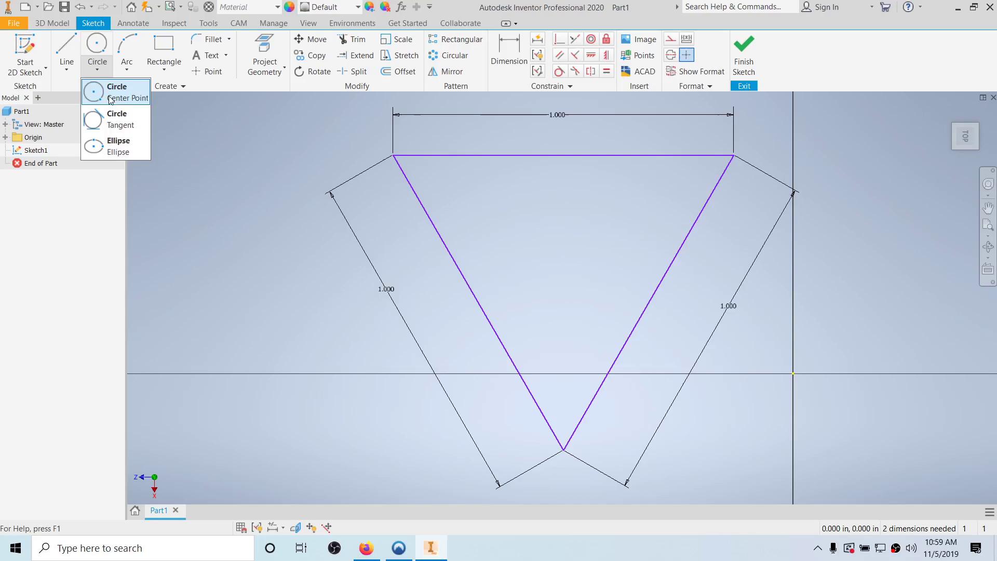
{"action": "left_click", "coordinate": [112, 94]}
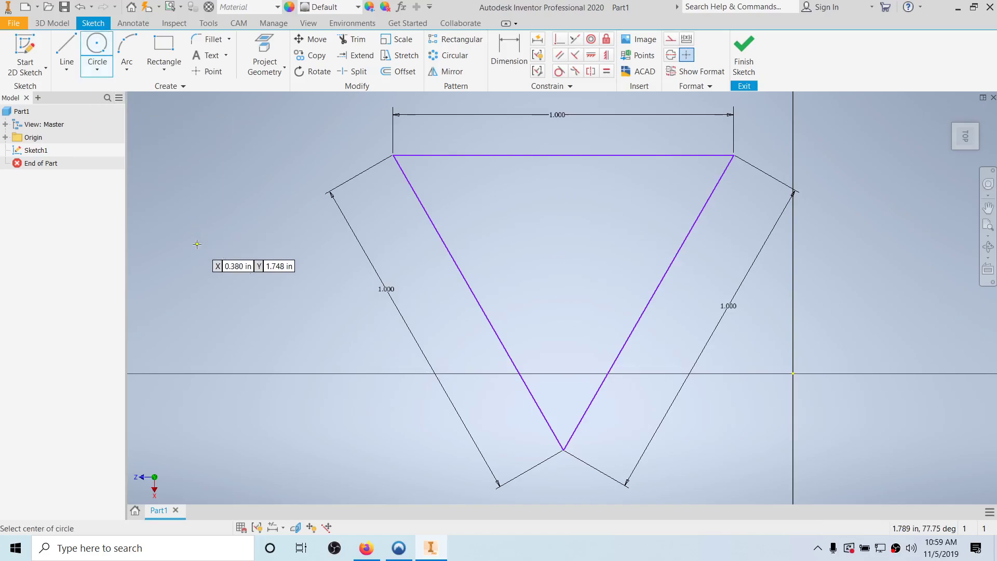
{"action": "left_click", "coordinate": [195, 243]}
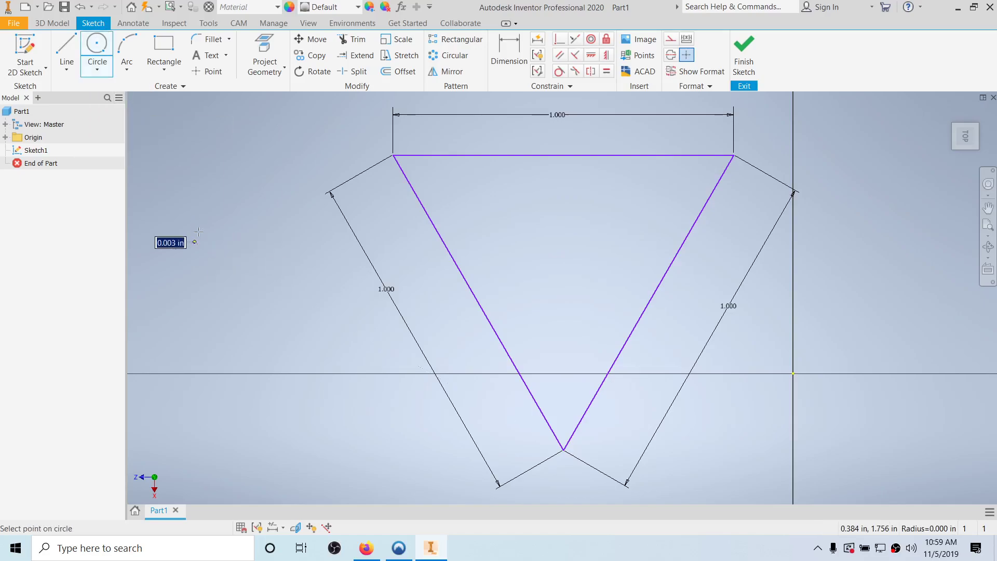
{"action": "left_click", "coordinate": [232, 192]}
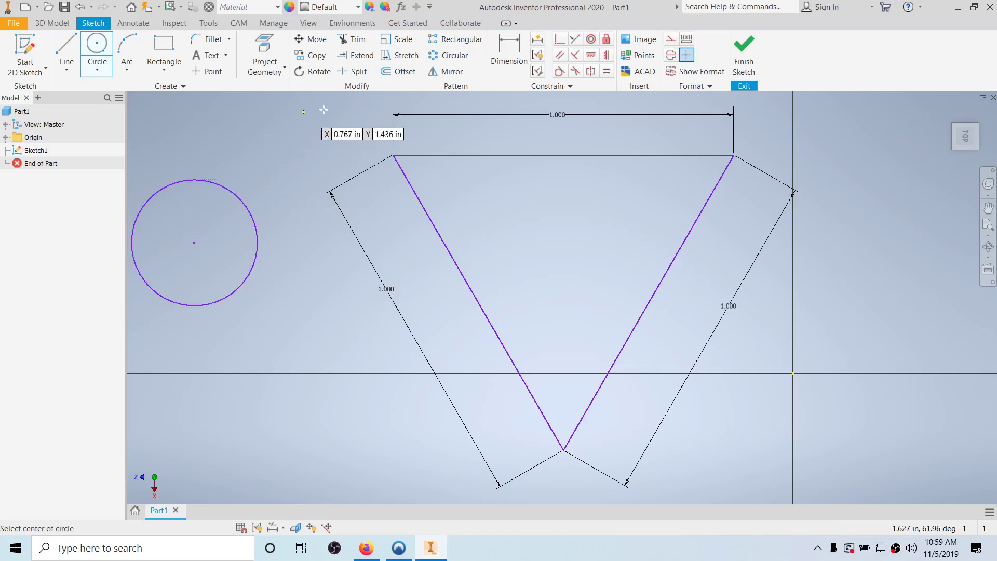
Add a diameter dimension to the circle, placed above and to the right of it.
{"action": "key", "text": "d"}
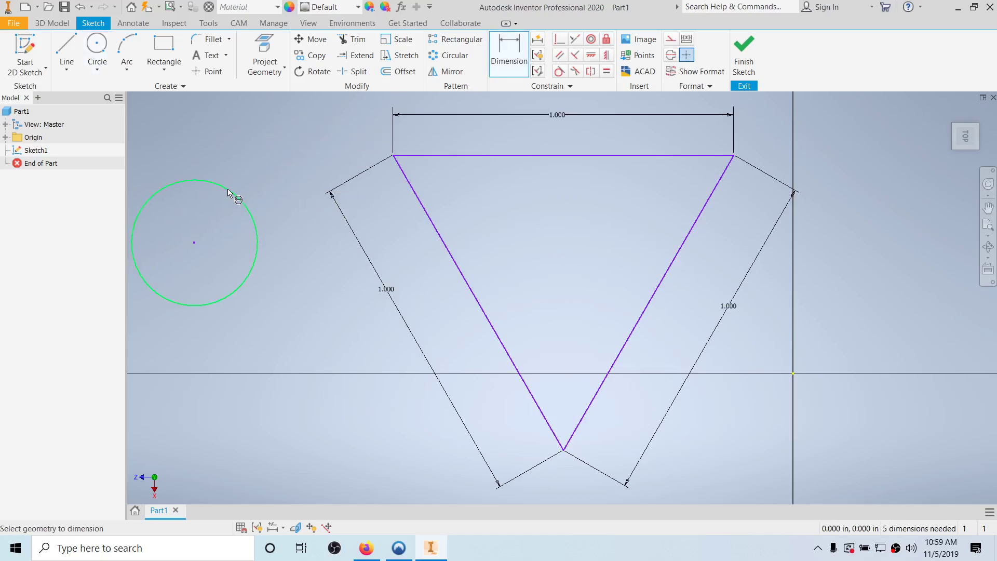
{"action": "left_click", "coordinate": [229, 191]}
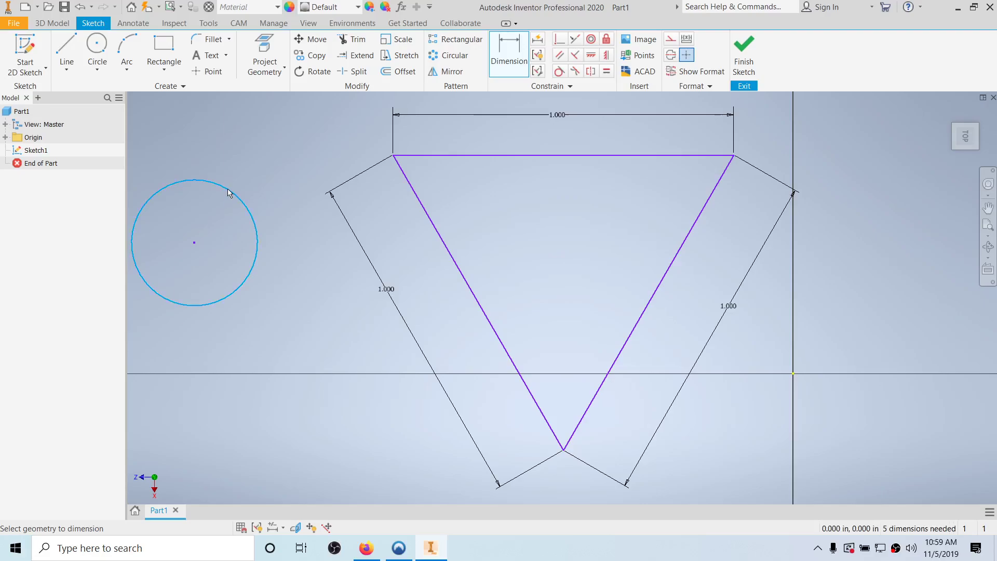
{"action": "left_click", "coordinate": [257, 152]}
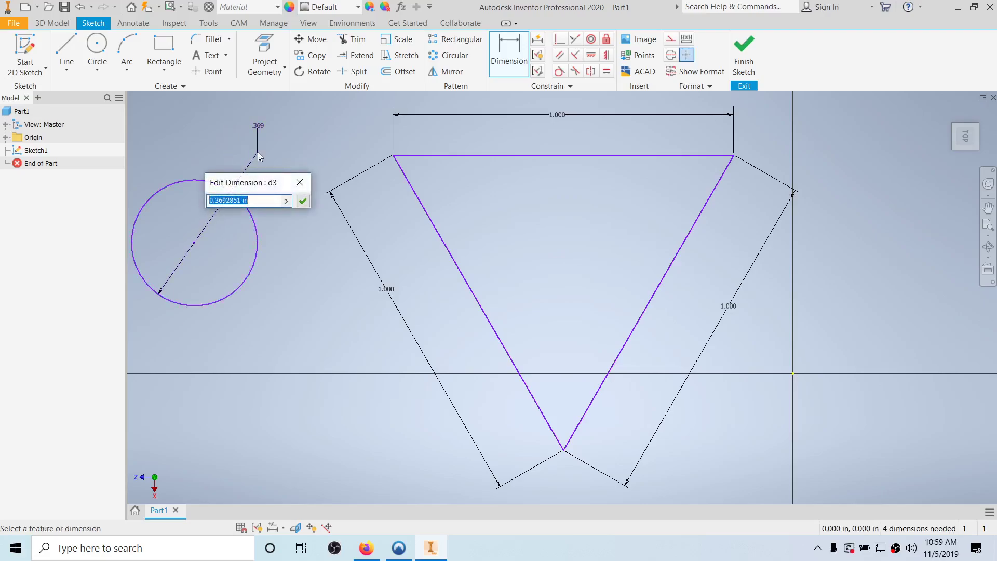
Try a diameter of 2 in for the circle, and undo the change.
{"action": "type", "text": "2"}
{"action": "key", "text": "Return"}
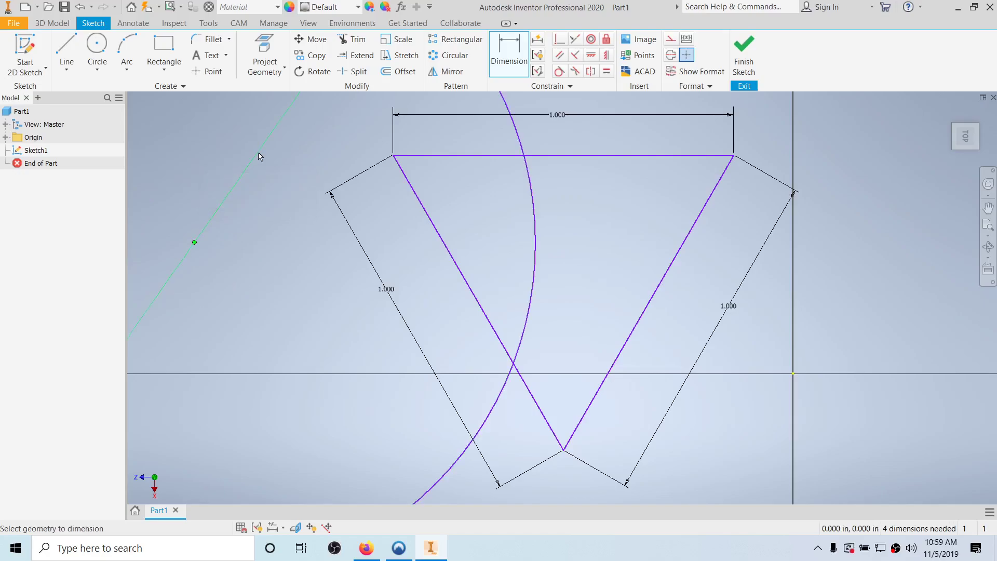
{"action": "key", "text": "ctrl+z"}
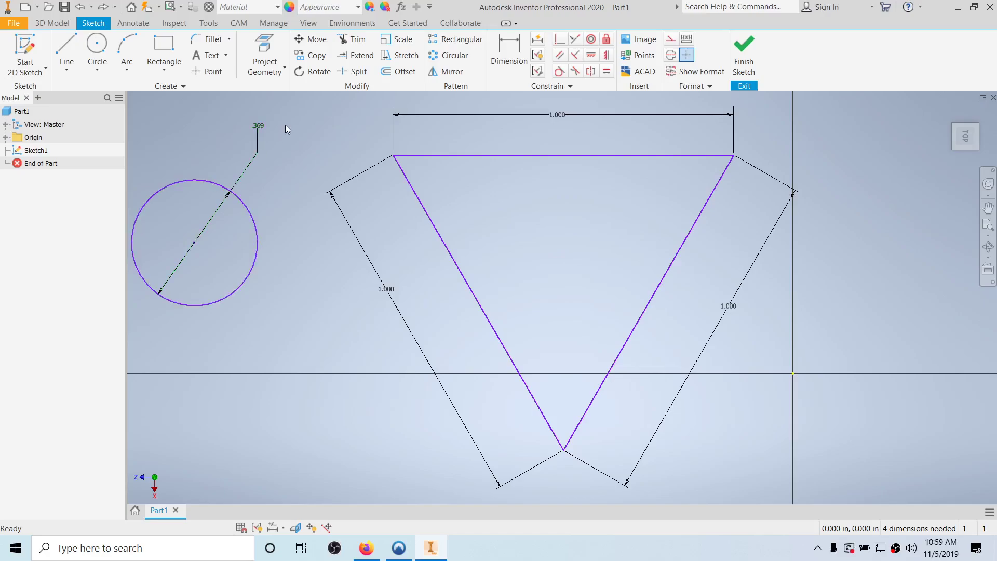
Set the circle's existing diameter dimension to 1 in.
{"action": "left_click", "coordinate": [509, 70]}
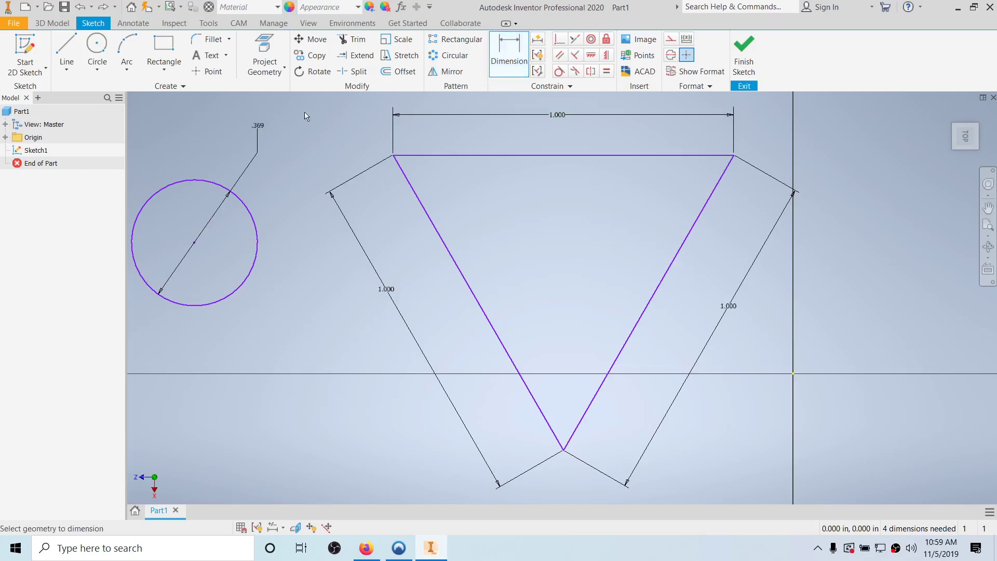
{"action": "double_click", "coordinate": [258, 126]}
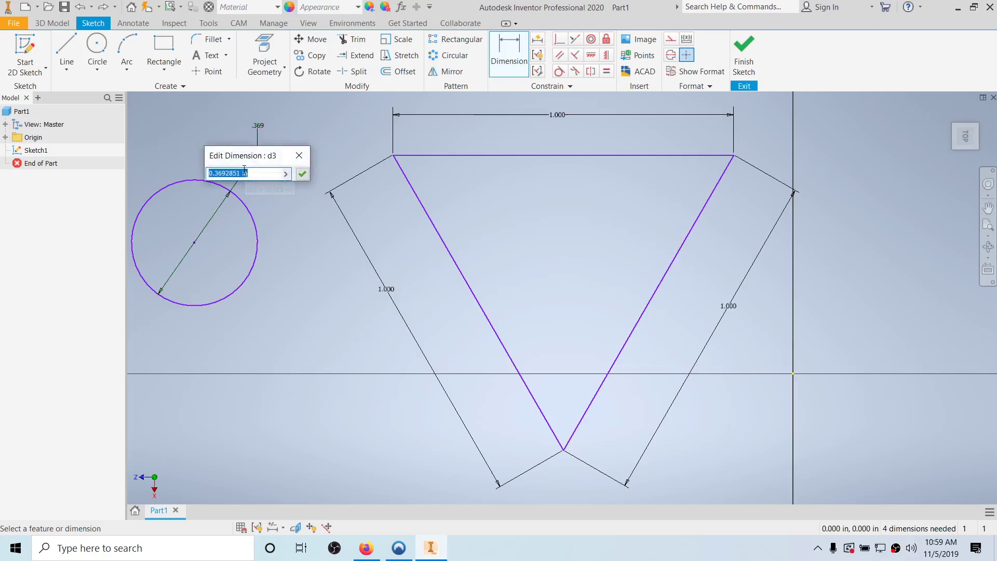
{"action": "double_click", "coordinate": [224, 173]}
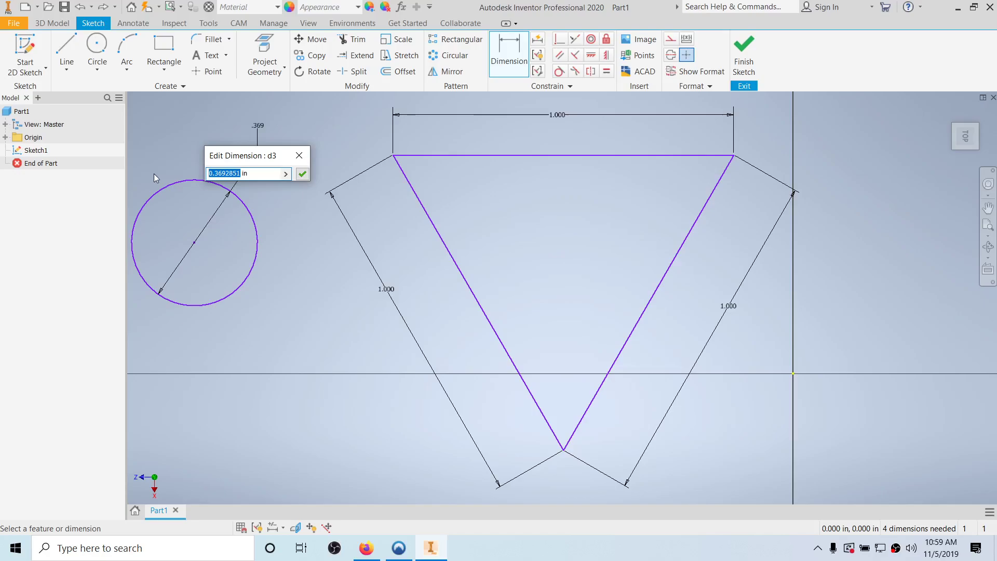
{"action": "type", "text": "1"}
{"action": "key", "text": "Return"}
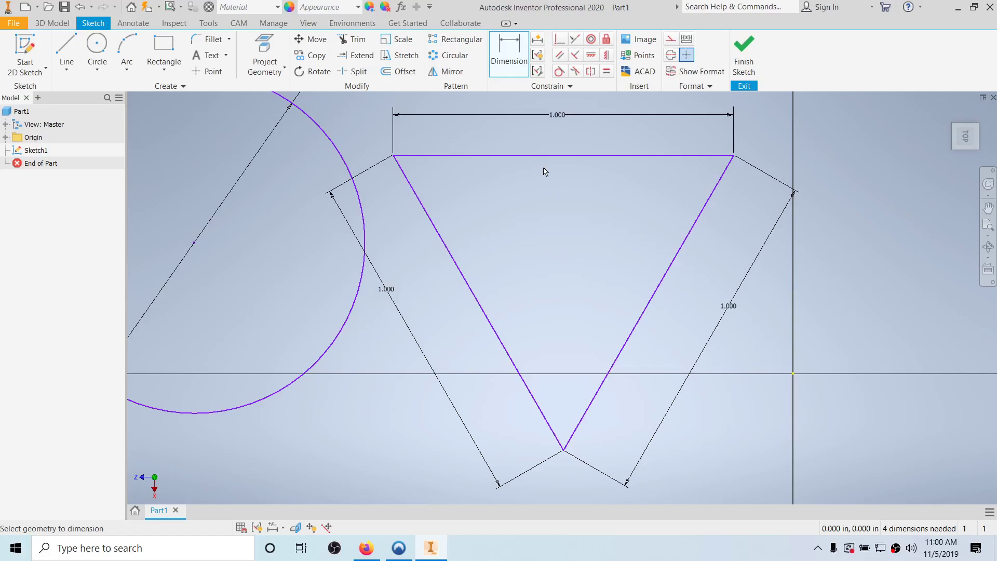
Sketch an ellipse up and left of the circle, with a horizontal major axis and a vertical half-axis of about 0.14 in.
{"action": "left_click", "coordinate": [988, 226]}
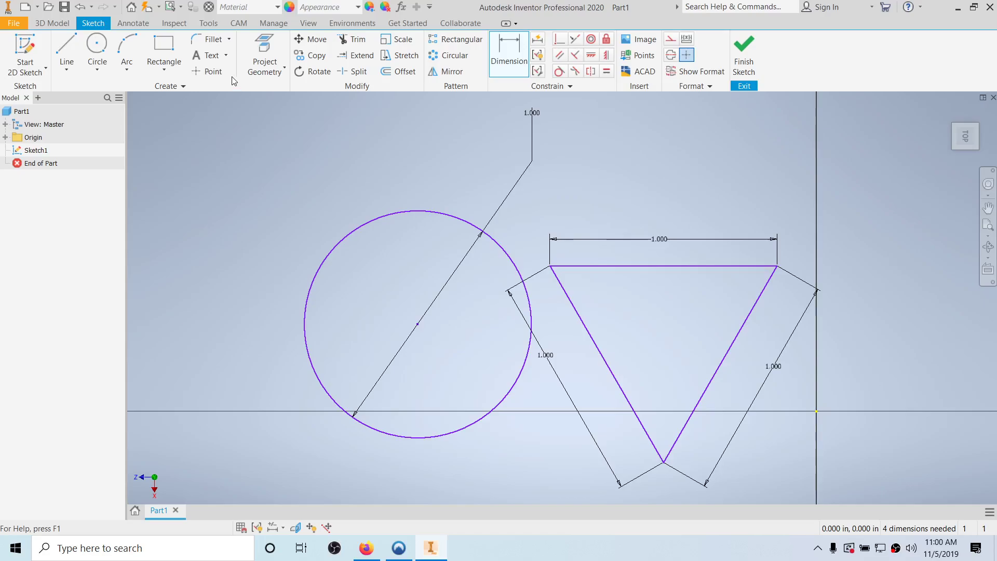
{"action": "left_click", "coordinate": [98, 68]}
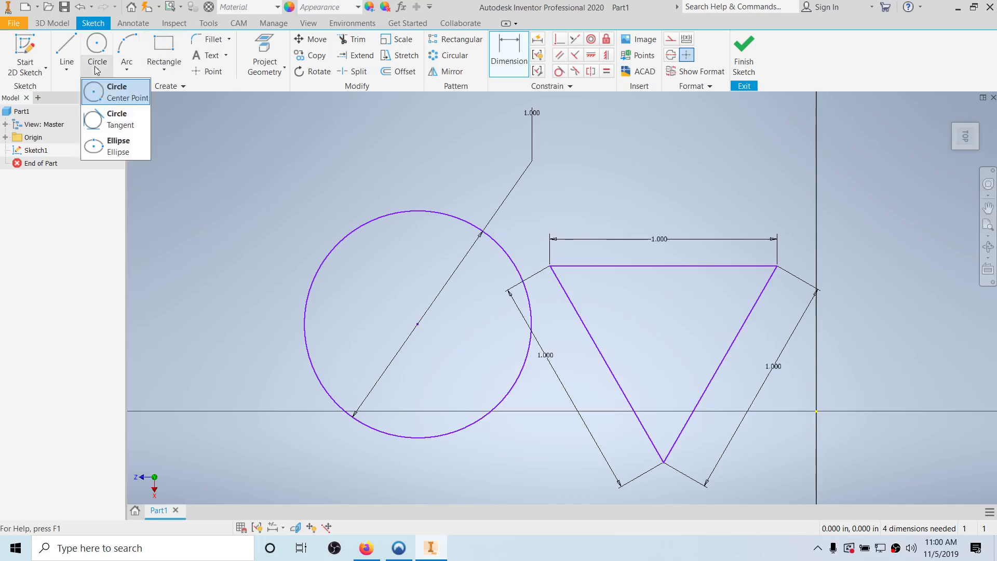
{"action": "left_click", "coordinate": [106, 148]}
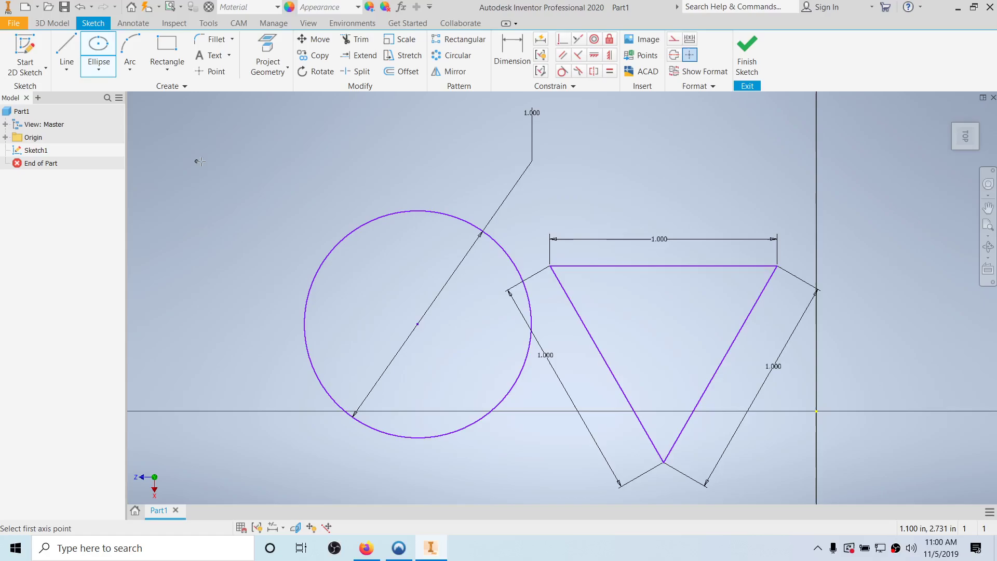
{"action": "left_click", "coordinate": [263, 161]}
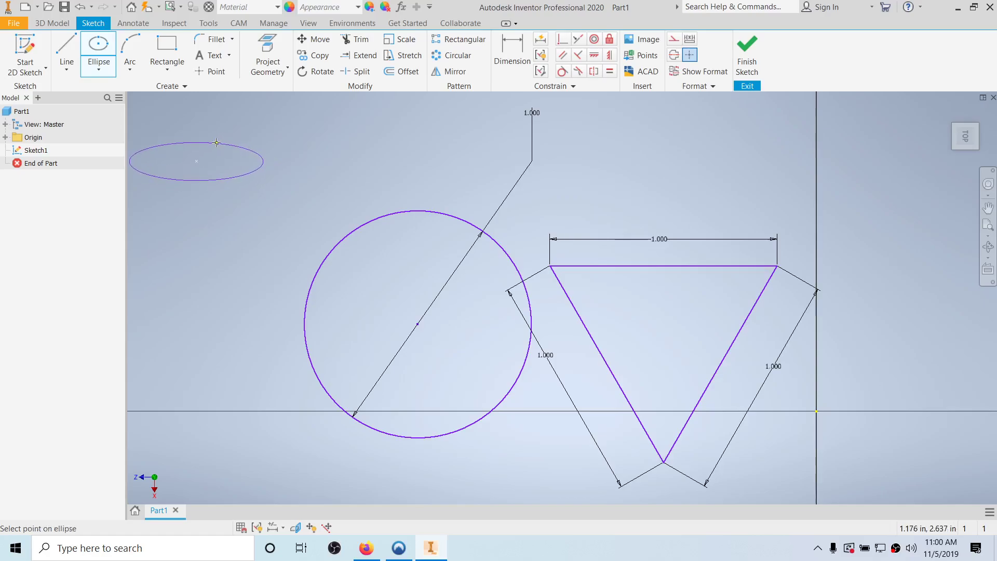
{"action": "left_click", "coordinate": [213, 131]}
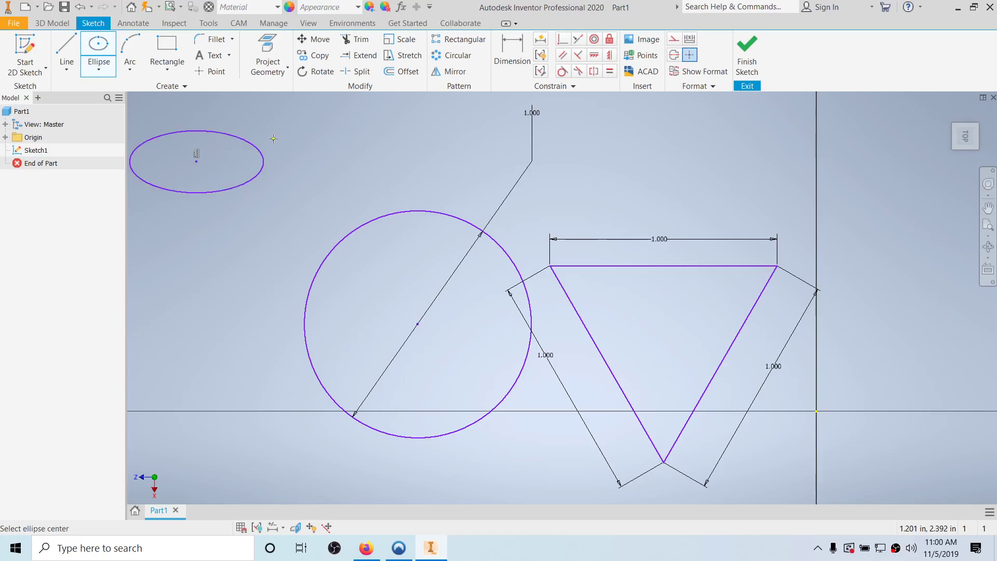
Dimension the ellipse's vertical half-axis to the right of it and set it to 0.5 in.
{"action": "key", "text": "d"}
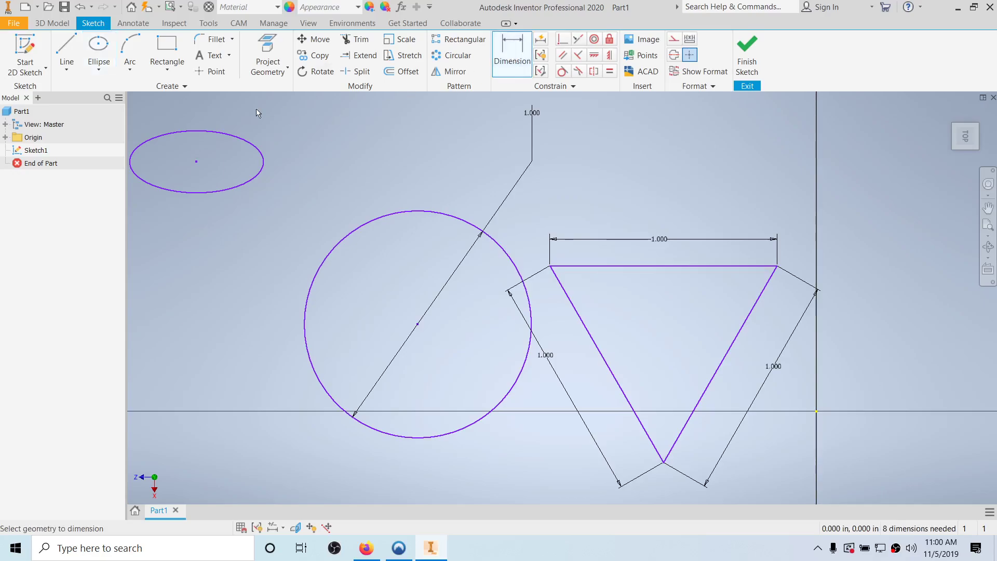
{"action": "left_click", "coordinate": [263, 160]}
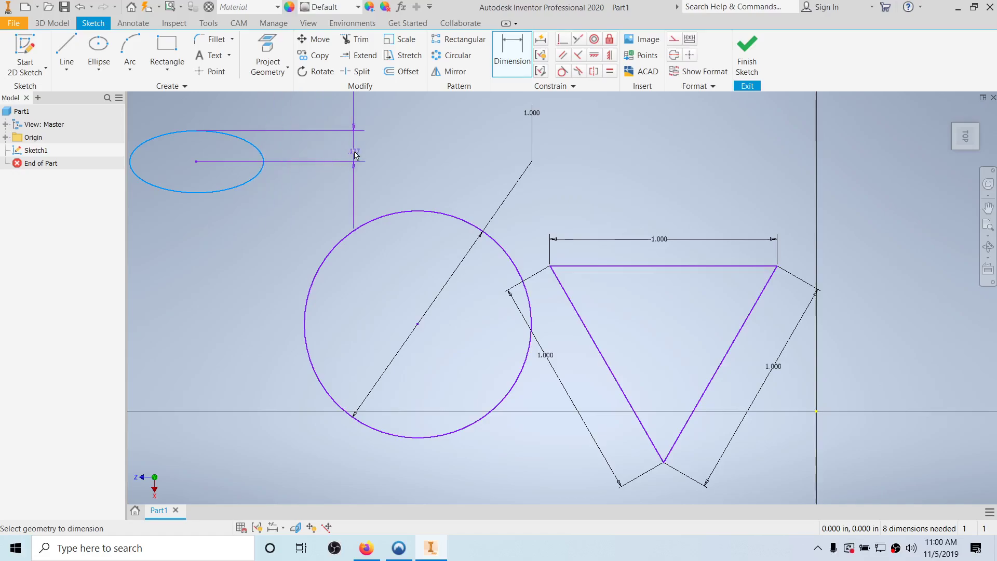
{"action": "left_click", "coordinate": [355, 149]}
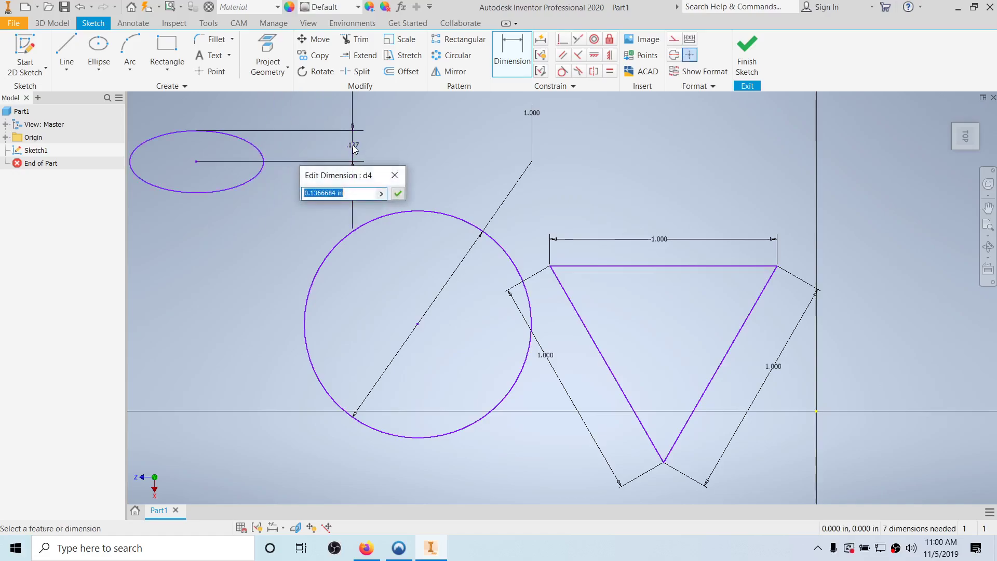
{"action": "type", "text": ".5"}
{"action": "key", "text": "Return"}
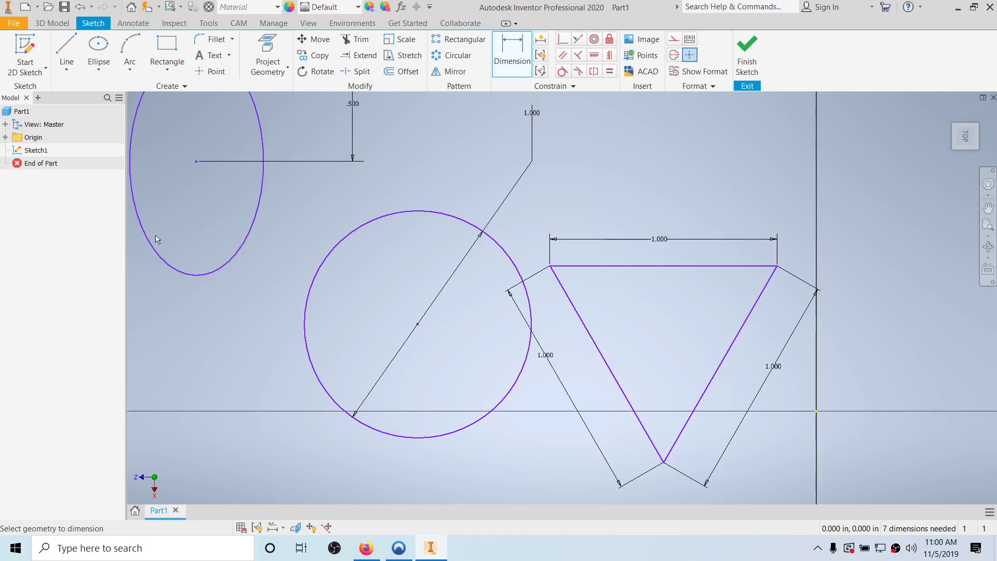
Dimension the ellipse's horizontal half-axis below it and set it to 2 in.
{"action": "left_click", "coordinate": [214, 273]}
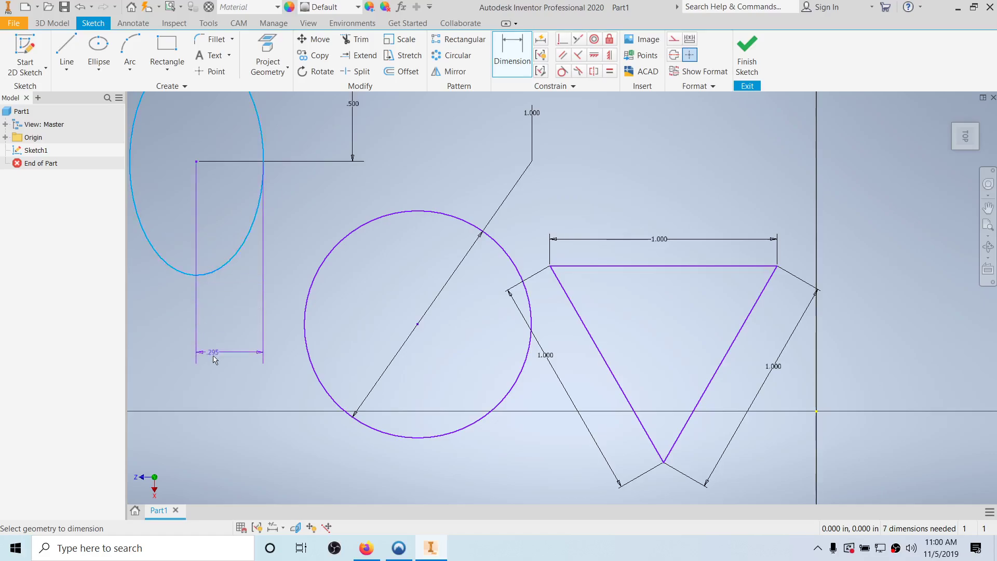
{"action": "left_click", "coordinate": [217, 383]}
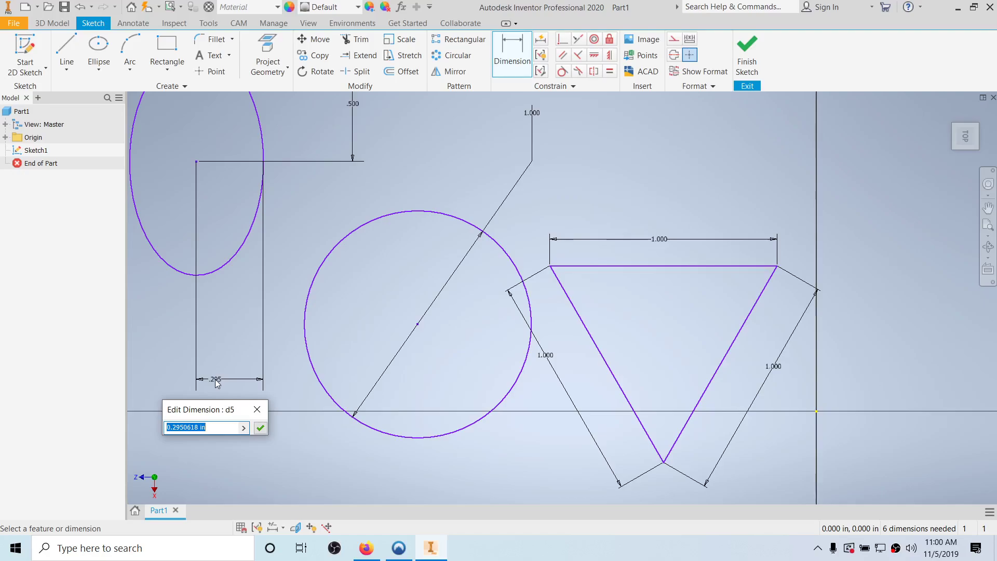
{"action": "type", "text": "2"}
{"action": "key", "text": "Return"}
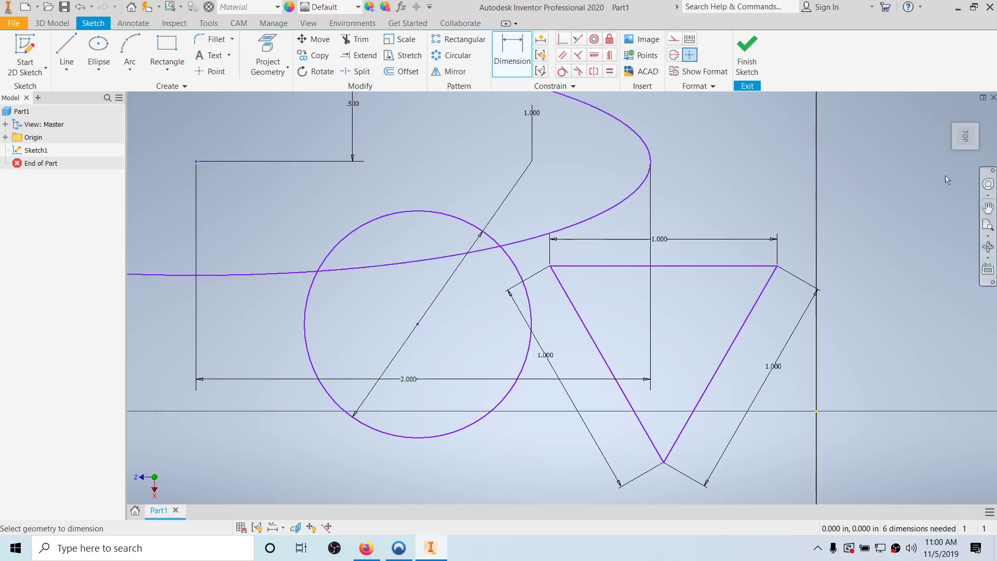
{"action": "left_click", "coordinate": [987, 227]}
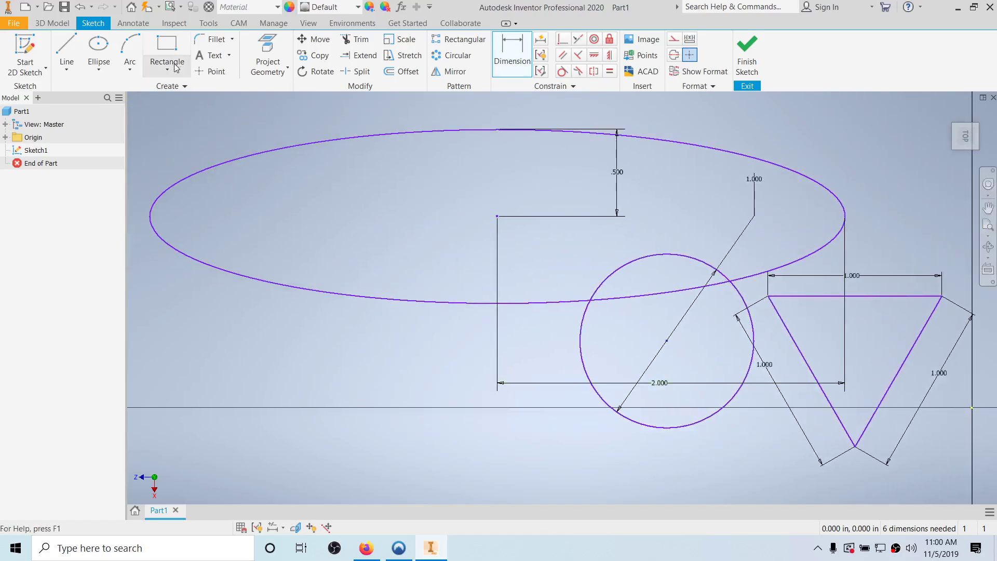
Sketch a three-point arc with a radius of about 0.53 in below the ellipse's left end, bulging up and right.
{"action": "left_click", "coordinate": [127, 72]}
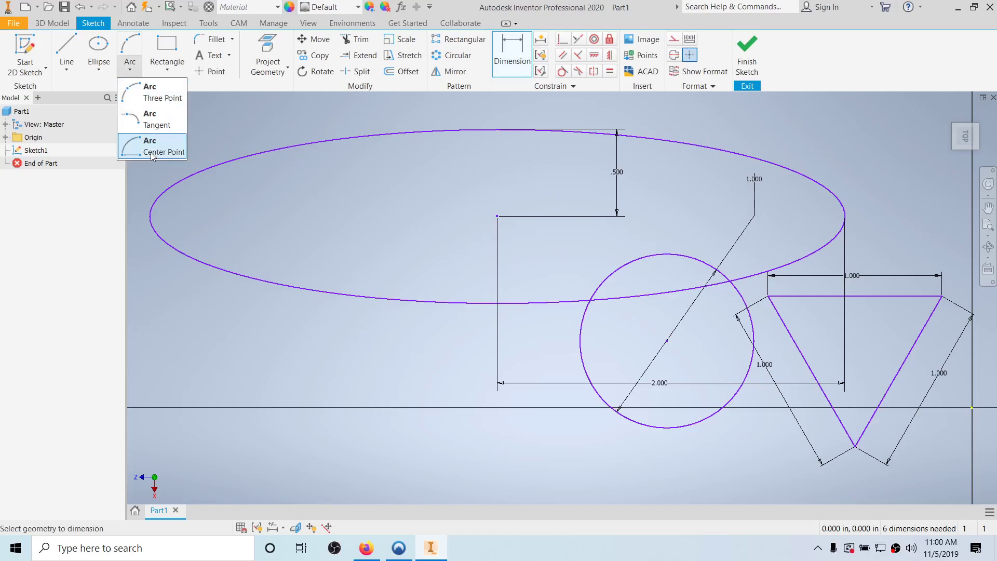
{"action": "left_click", "coordinate": [156, 92]}
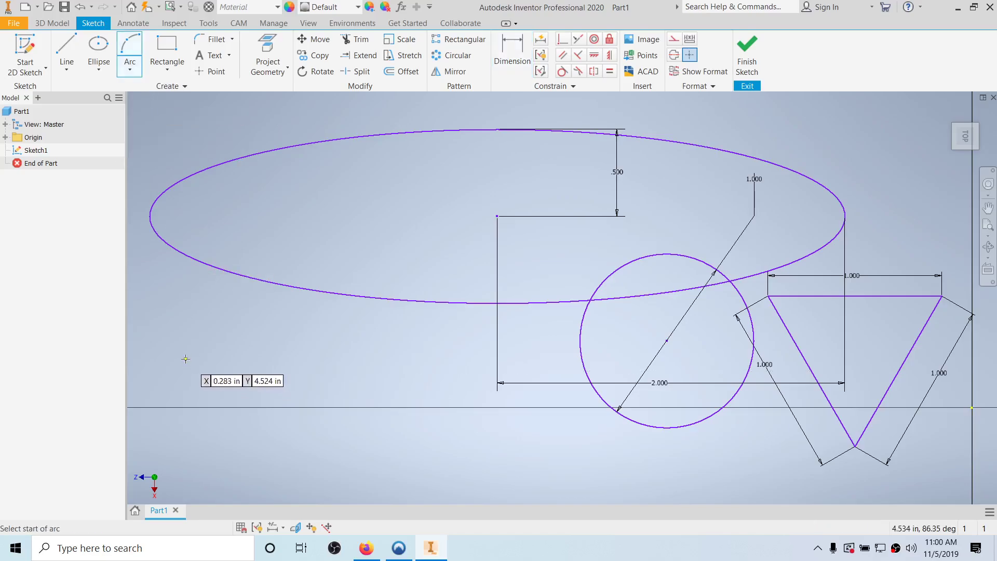
{"action": "left_click", "coordinate": [184, 358]}
{"action": "left_click", "coordinate": [185, 232]}
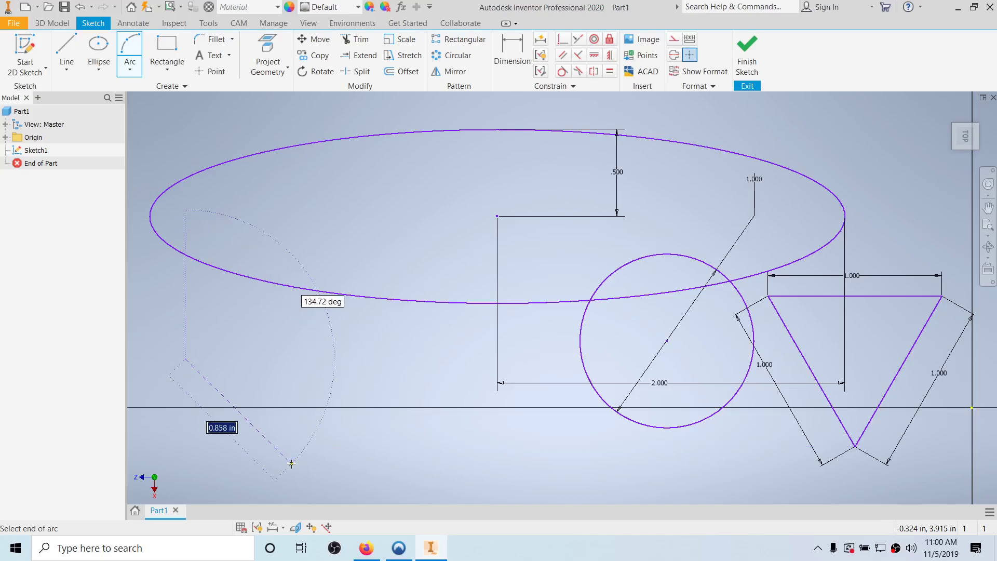
{"action": "left_click", "coordinate": [295, 467]}
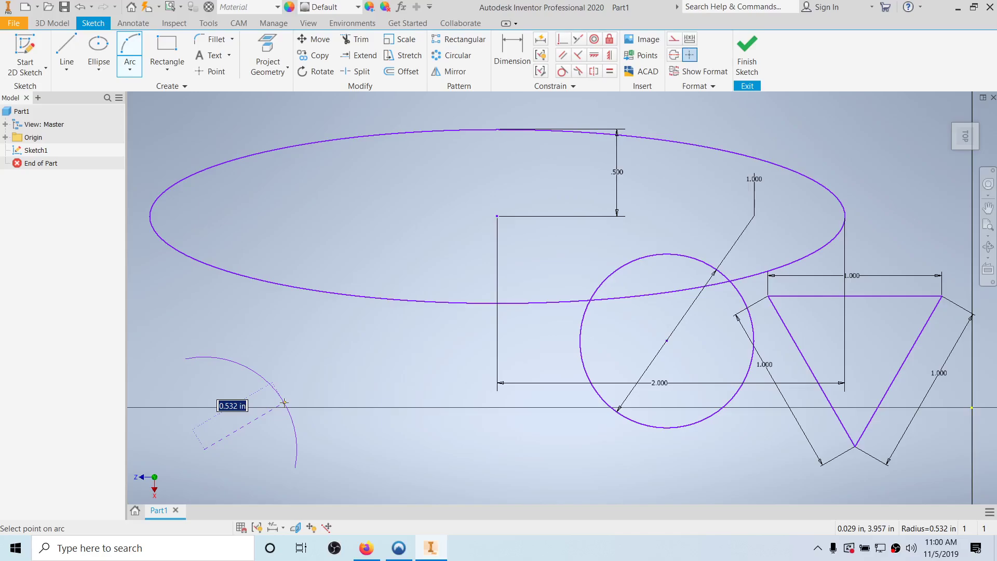
{"action": "left_click", "coordinate": [284, 403]}
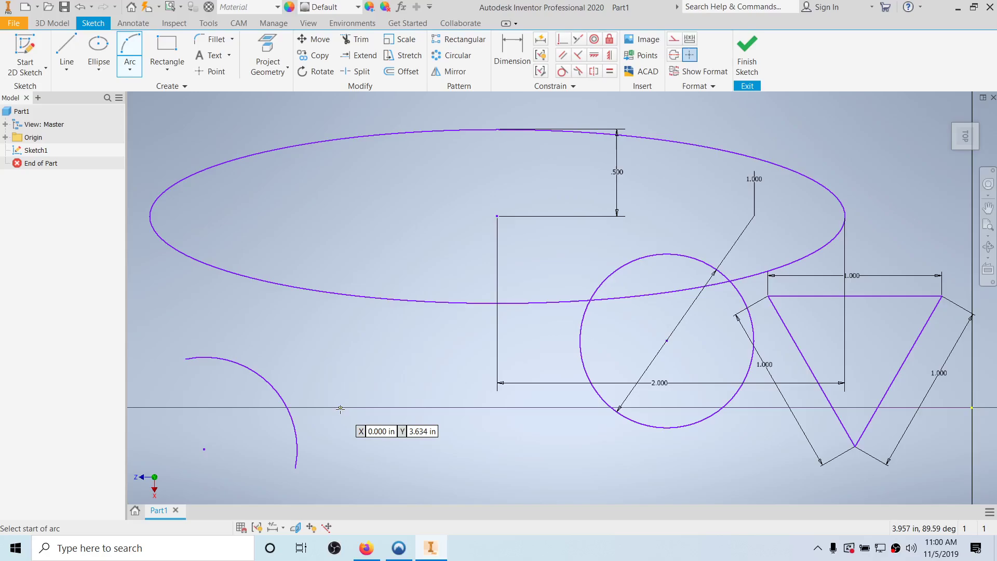
Add a radius dimension to the arc, placed above and to the right of it, and set it to 1 in.
{"action": "left_click", "coordinate": [512, 52]}
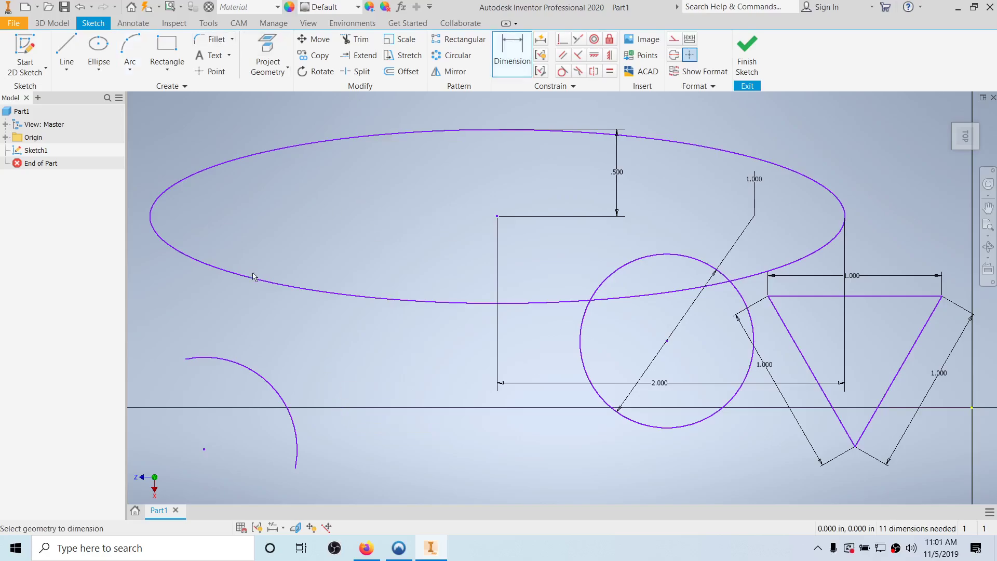
{"action": "left_click", "coordinate": [262, 384]}
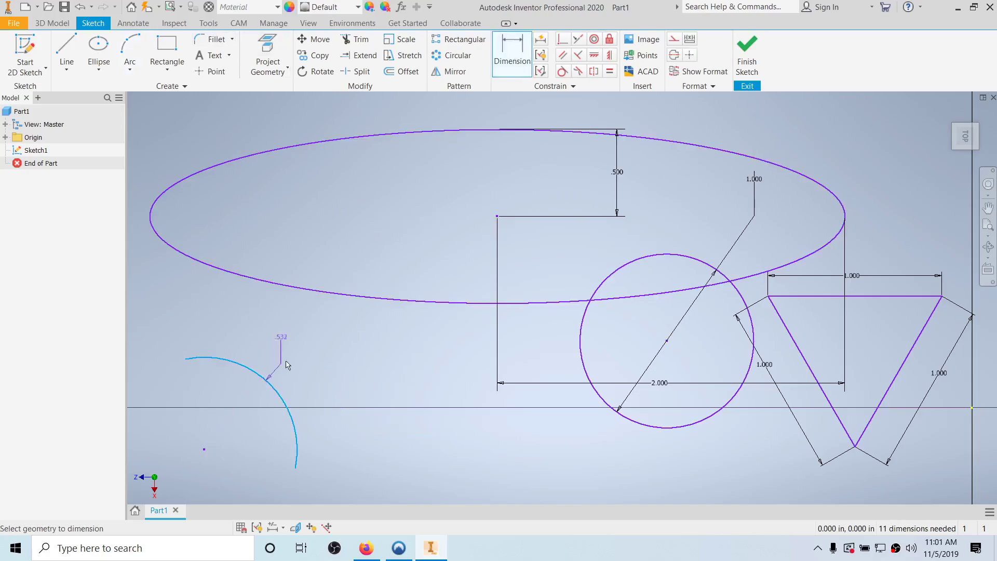
{"action": "left_click", "coordinate": [313, 352]}
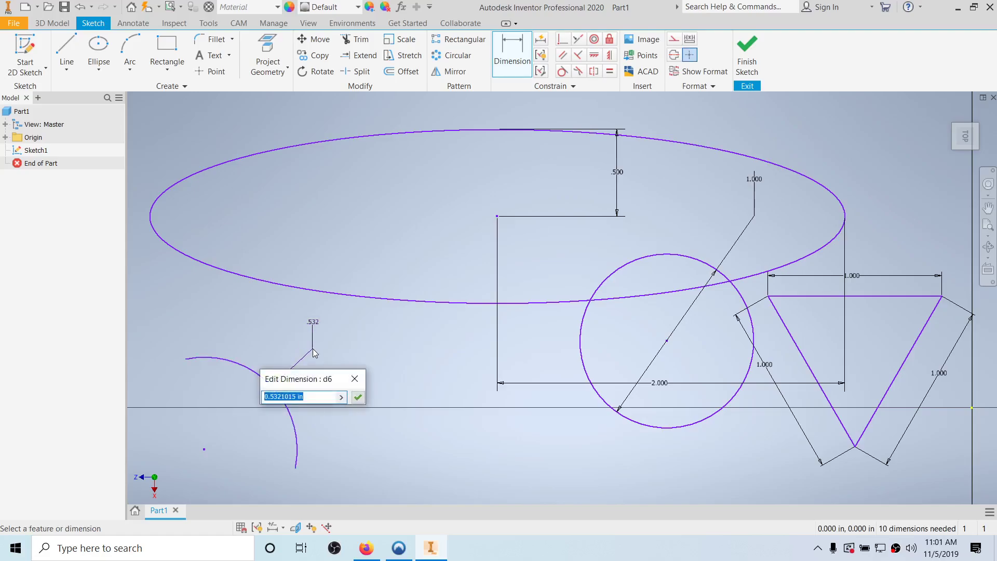
{"action": "type", "text": "1"}
{"action": "key", "text": "Return"}
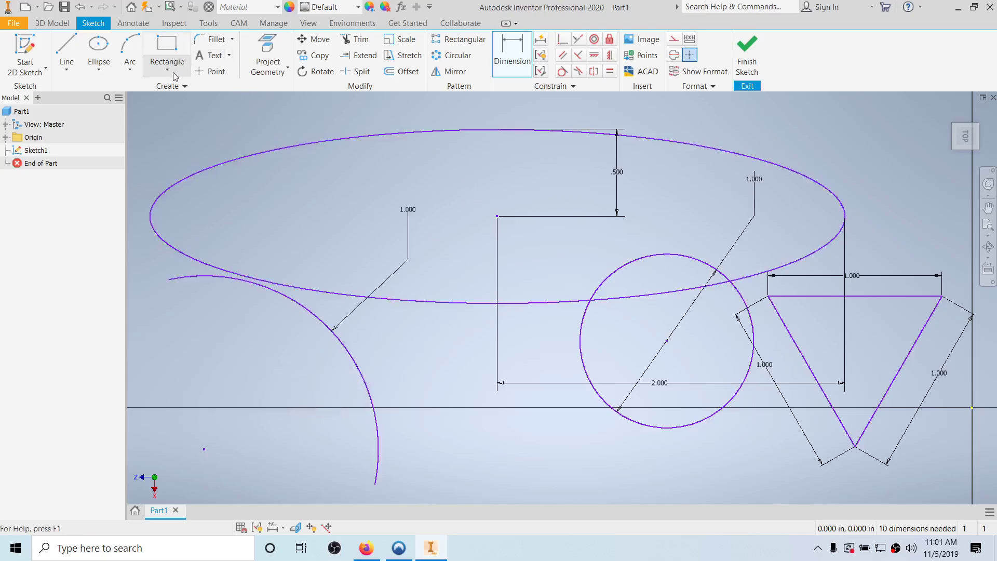
Sketch a two-point rectangle about 0.58 in wide and 0.27 in high between the arc and the circle, below the horizontal axis.
{"action": "left_click", "coordinate": [166, 52]}
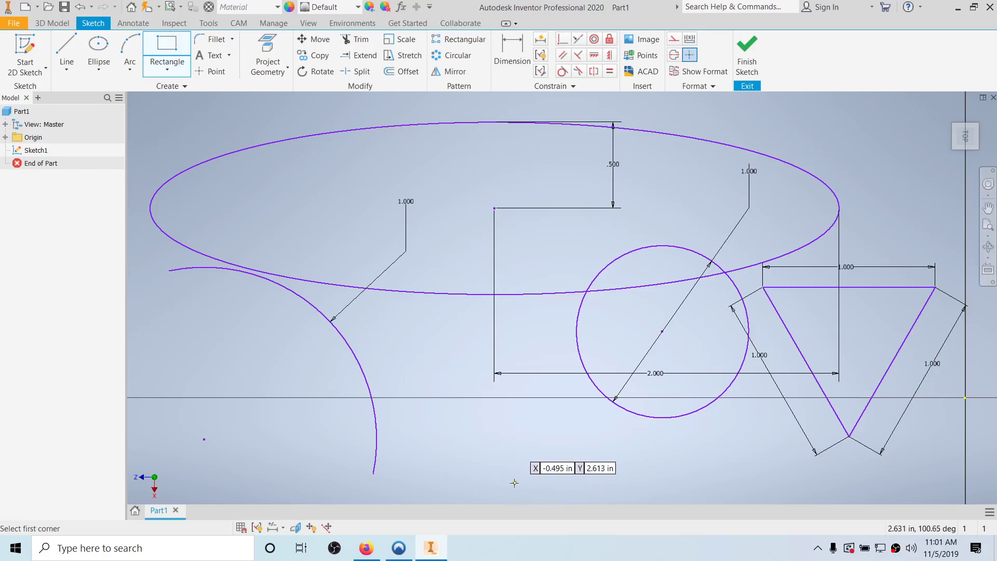
{"action": "left_click", "coordinate": [183, 67]}
{"action": "left_click", "coordinate": [182, 67]}
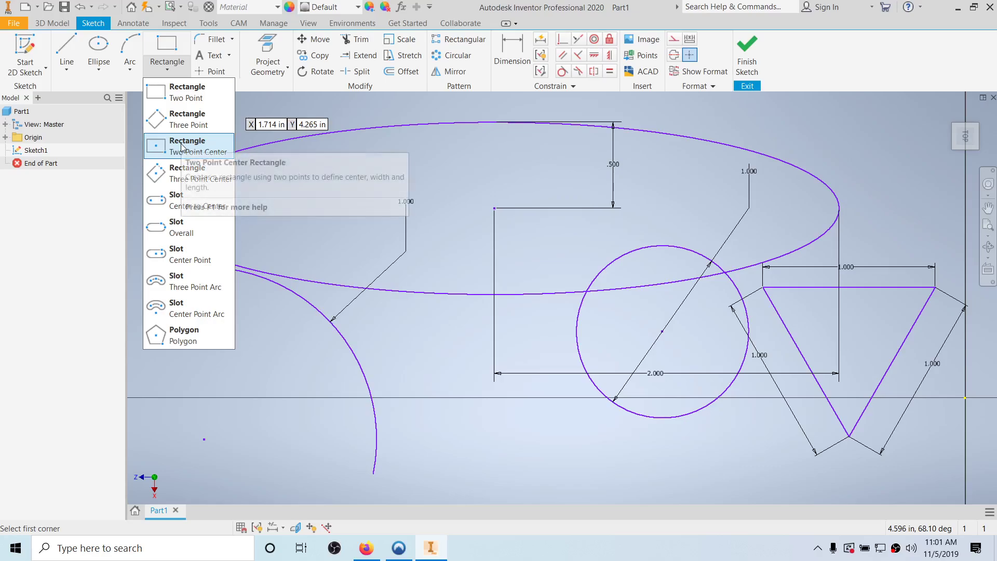
{"action": "left_click", "coordinate": [184, 92]}
{"action": "left_click", "coordinate": [480, 473]}
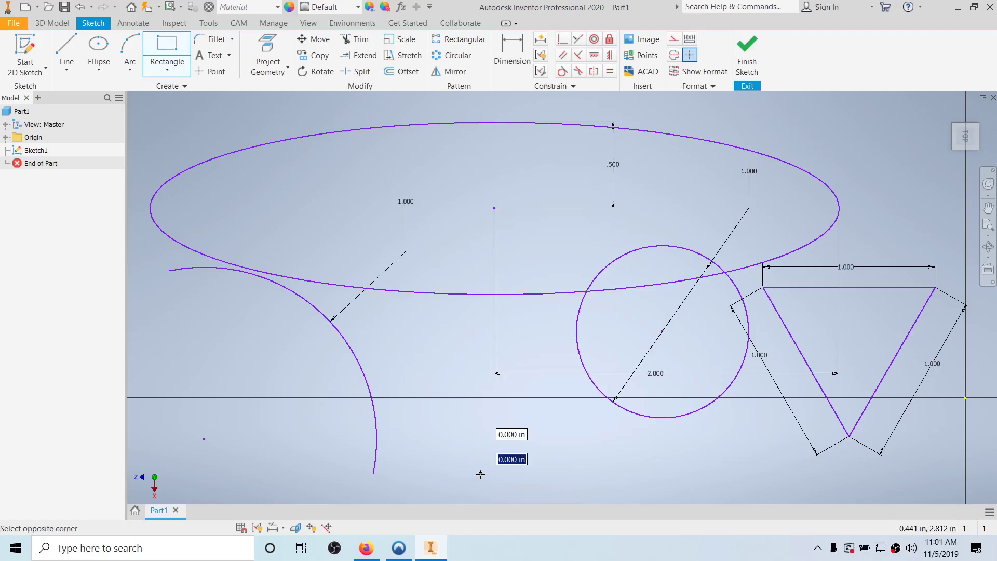
{"action": "left_click", "coordinate": [581, 426]}
Dimension the rectangle's upper edge and set its width to 1 in.
{"action": "left_click", "coordinate": [512, 59]}
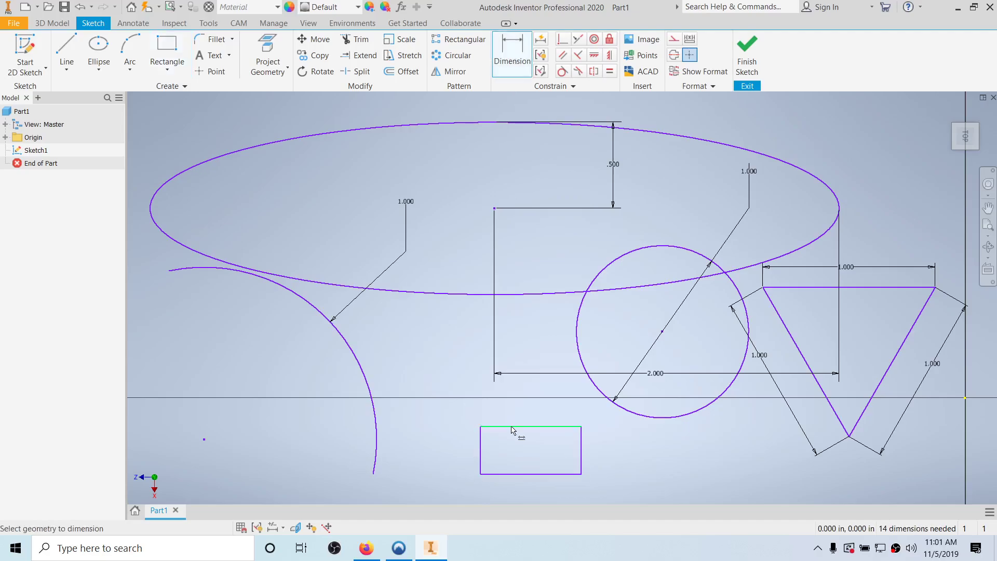
{"action": "left_click", "coordinate": [512, 426]}
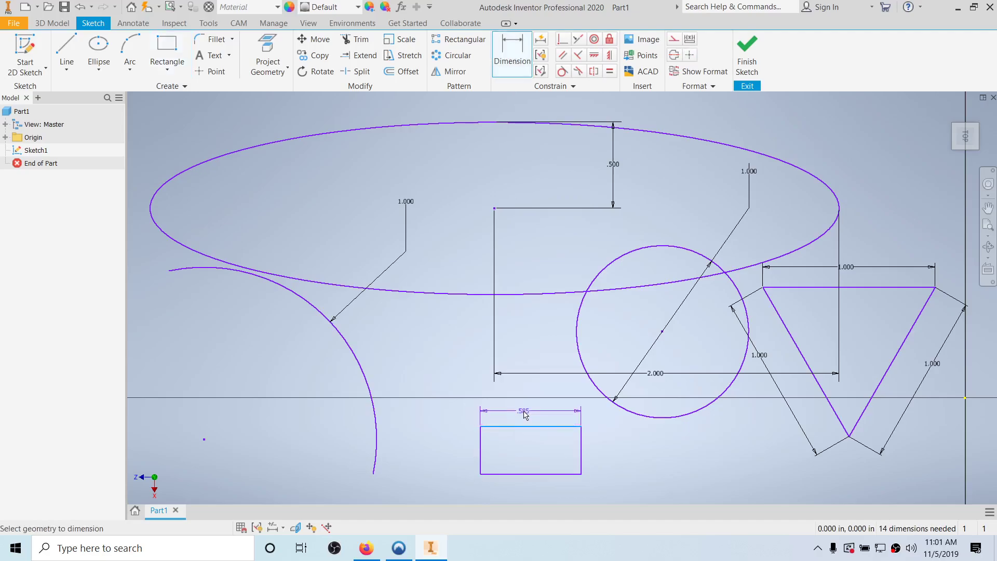
{"action": "left_click", "coordinate": [525, 412]}
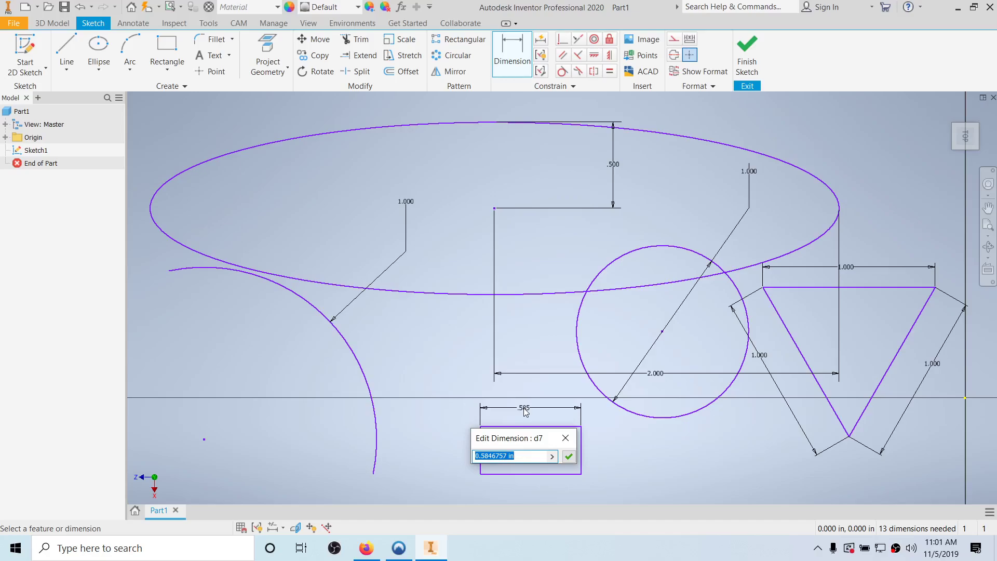
{"action": "type", "text": "1"}
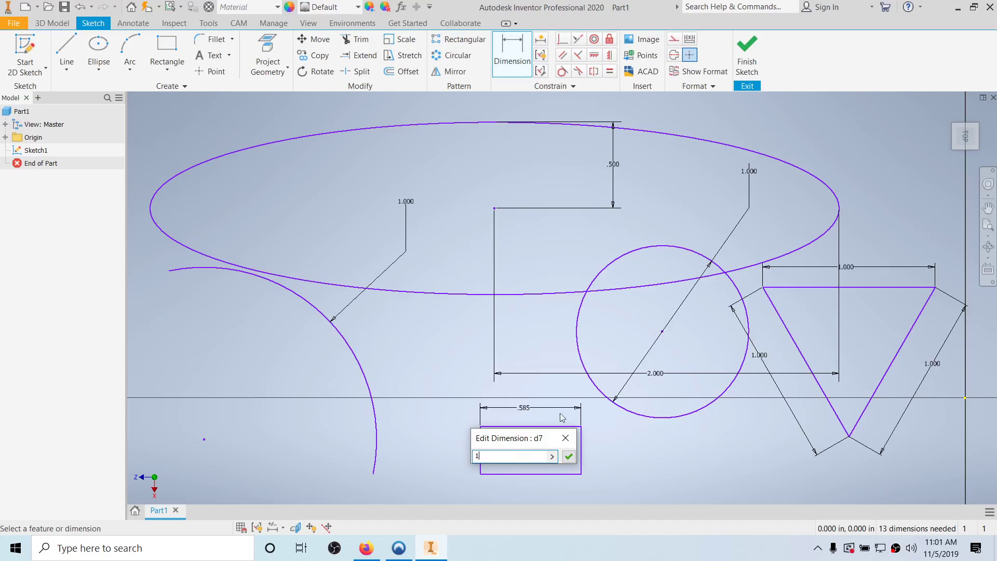
{"action": "left_click", "coordinate": [569, 457]}
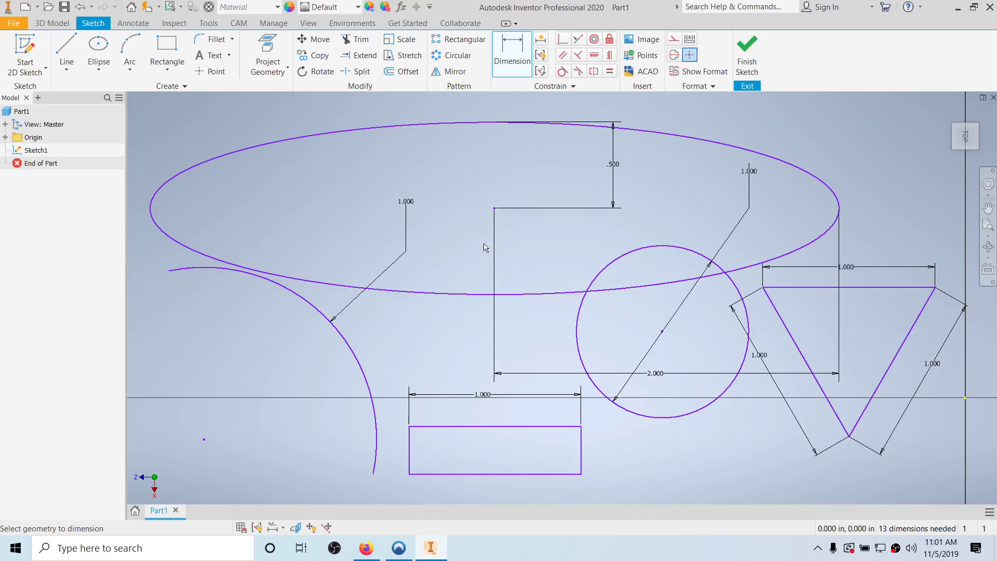
Dimension the rectangle's right edge, set its height to 2 in, and end the Dimension command.
{"action": "left_click", "coordinate": [581, 456]}
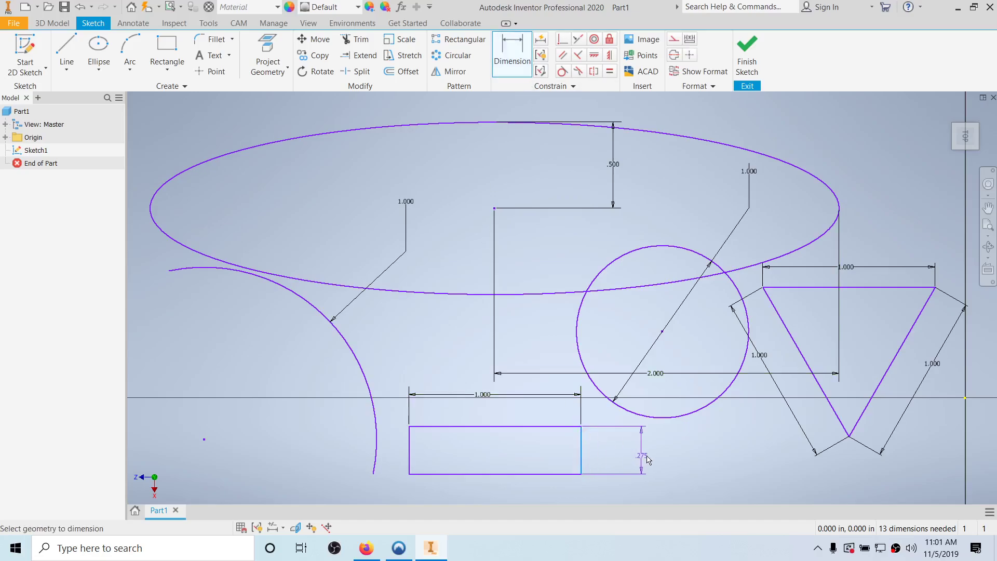
{"action": "left_click", "coordinate": [650, 459]}
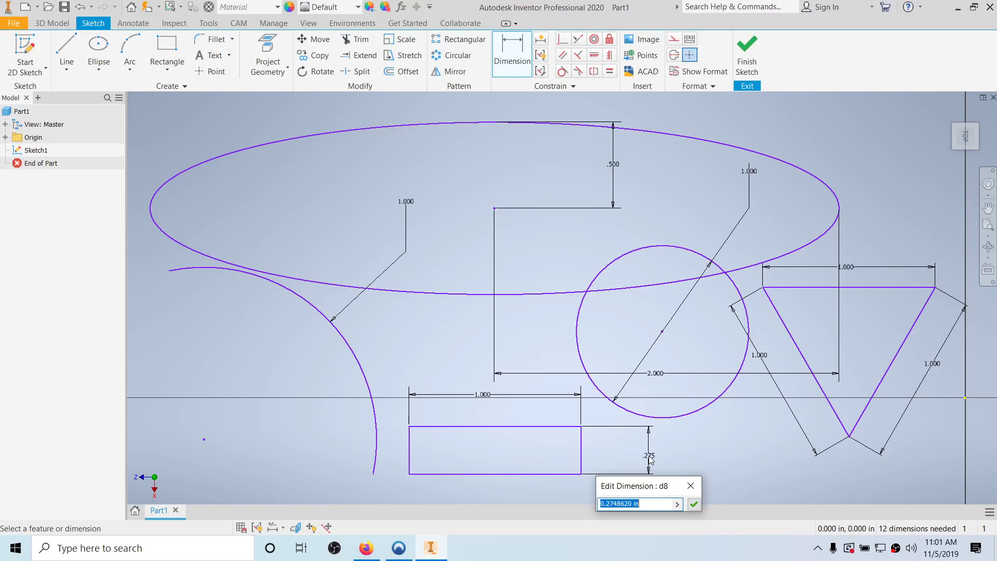
{"action": "type", "text": "1"}
{"action": "key", "text": "Return"}
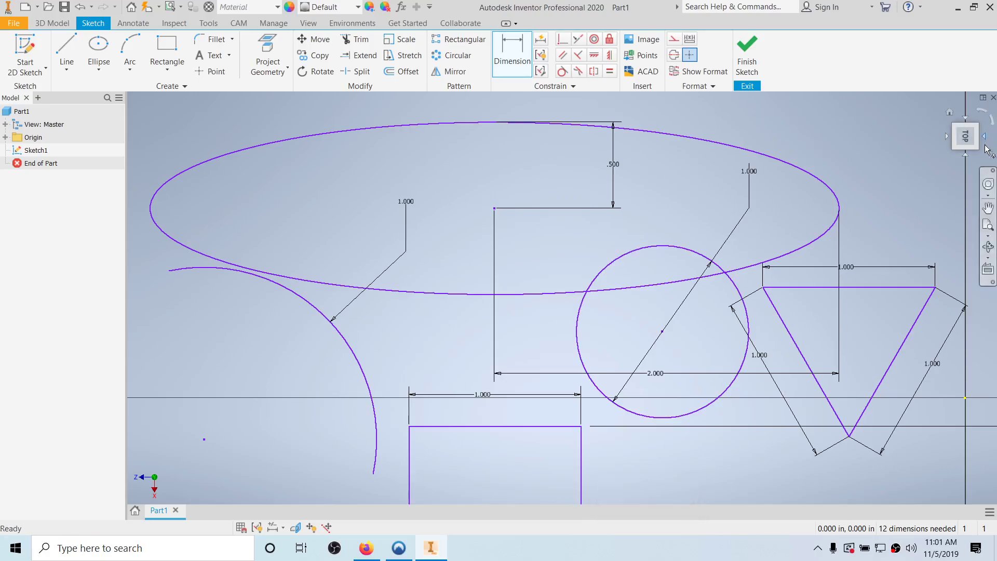
{"action": "left_click", "coordinate": [988, 225]}
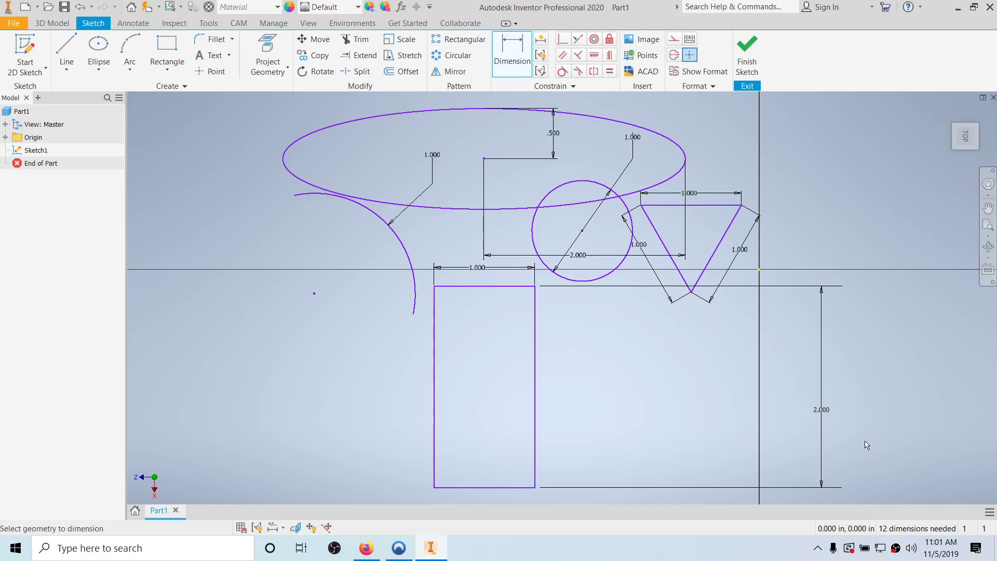
{"action": "left_click", "coordinate": [821, 411]}
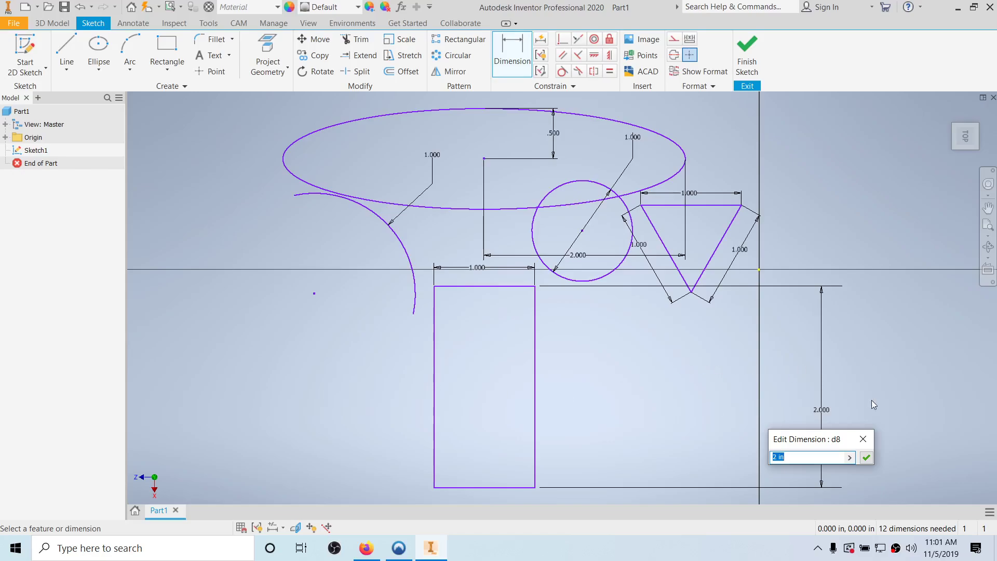
{"action": "left_click", "coordinate": [866, 457]}
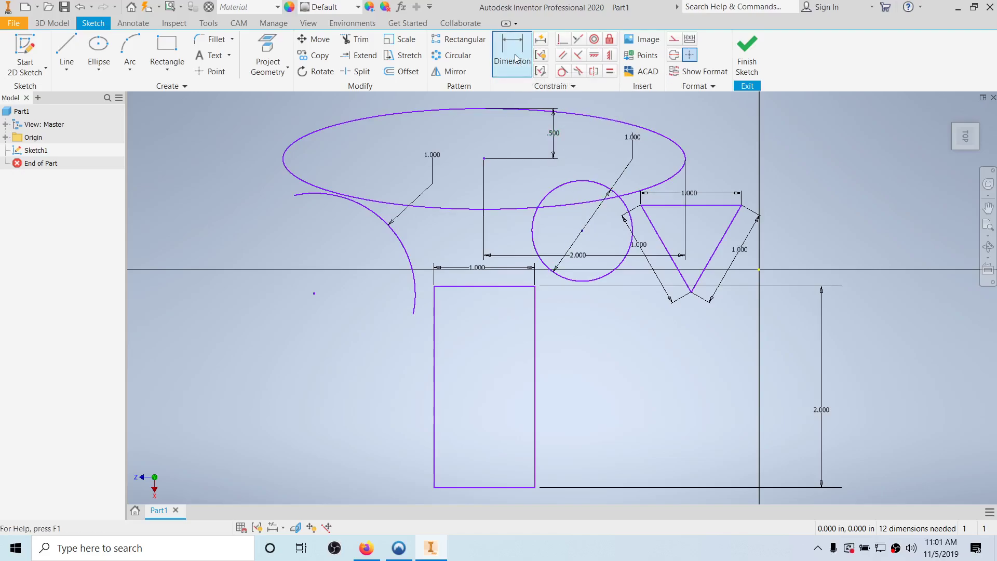
{"action": "right_click", "coordinate": [596, 362]}
{"action": "left_click", "coordinate": [640, 360]}
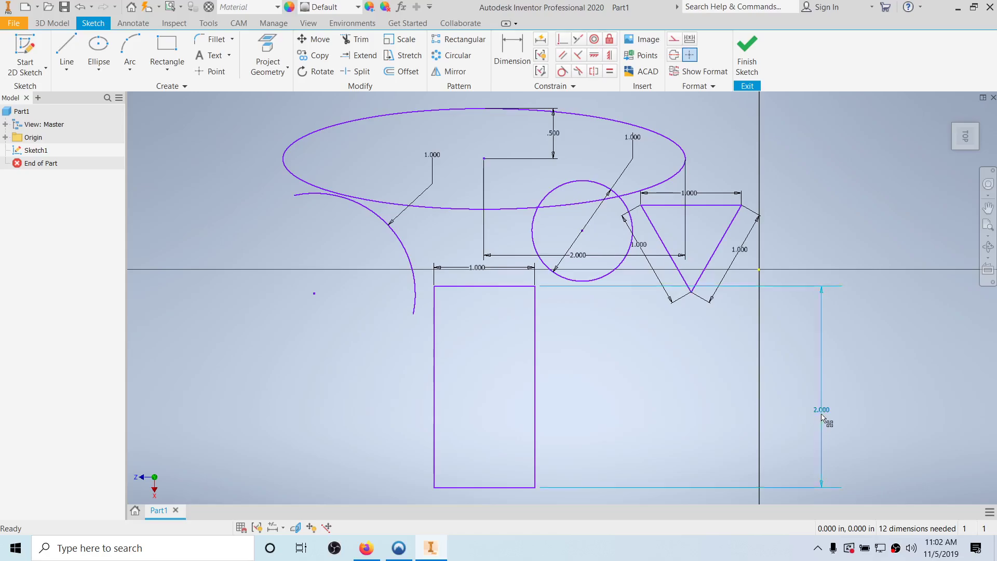
Move the rectangle's height and width dimensions closer to its edges and finish the sketch.
{"action": "left_click_drag", "start_coordinate": [821, 412], "coordinate": [564, 390]}
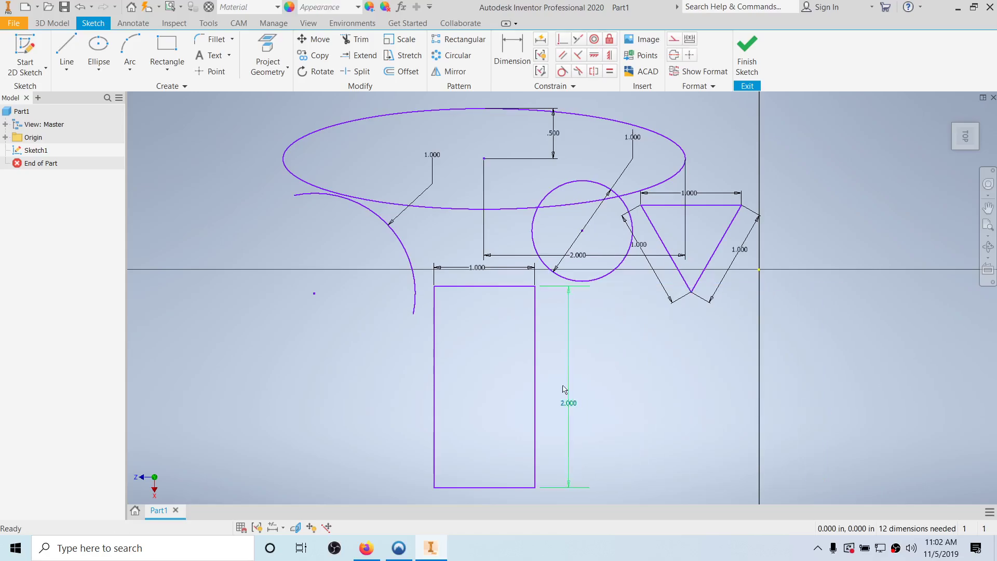
{"action": "left_click_drag", "start_coordinate": [478, 268], "coordinate": [478, 272]}
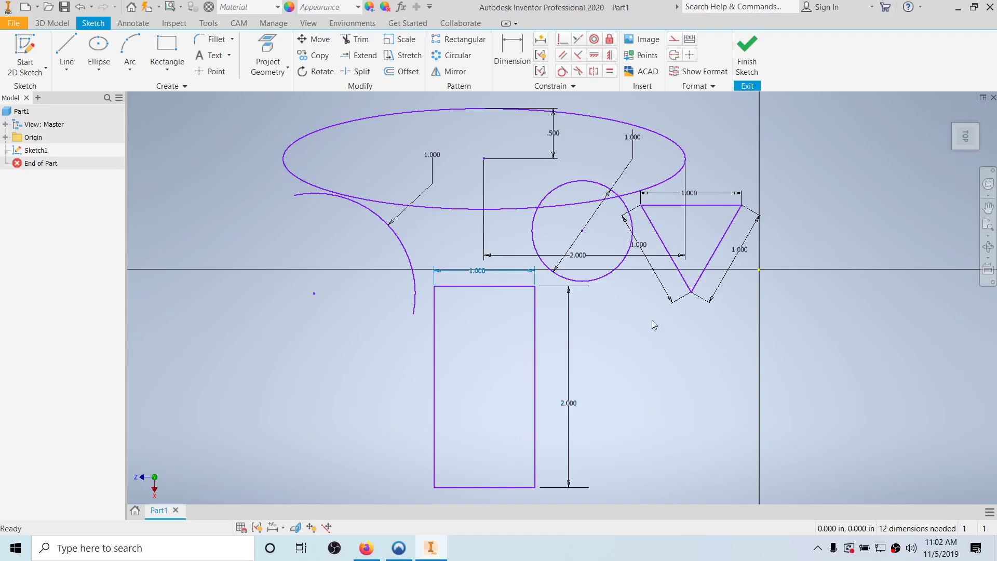
{"action": "left_click", "coordinate": [661, 354]}
{"action": "left_click", "coordinate": [747, 52]}
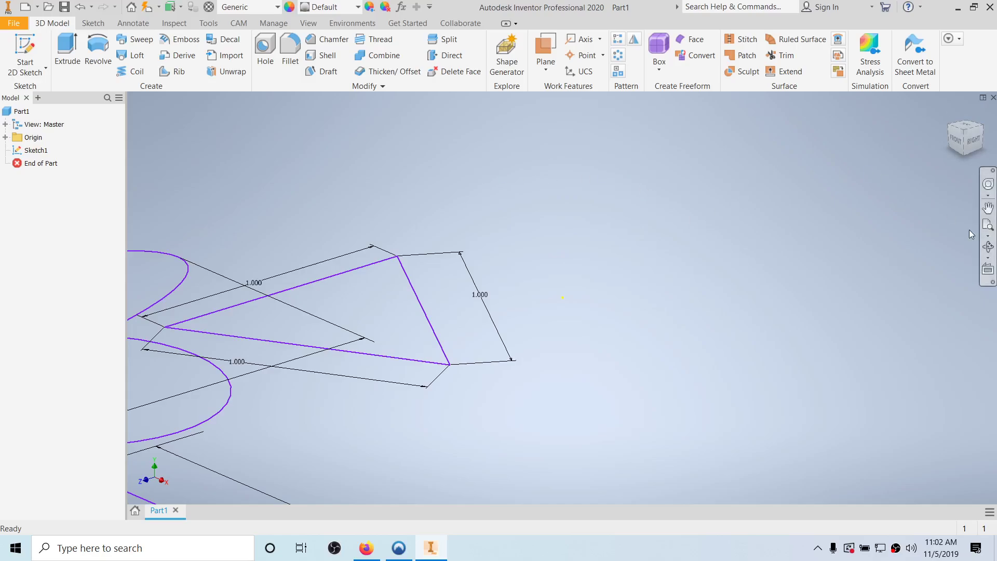
Rename the sketch containing the dimensioned shapes to "Name" in the model browser.
{"action": "left_click", "coordinate": [988, 227]}
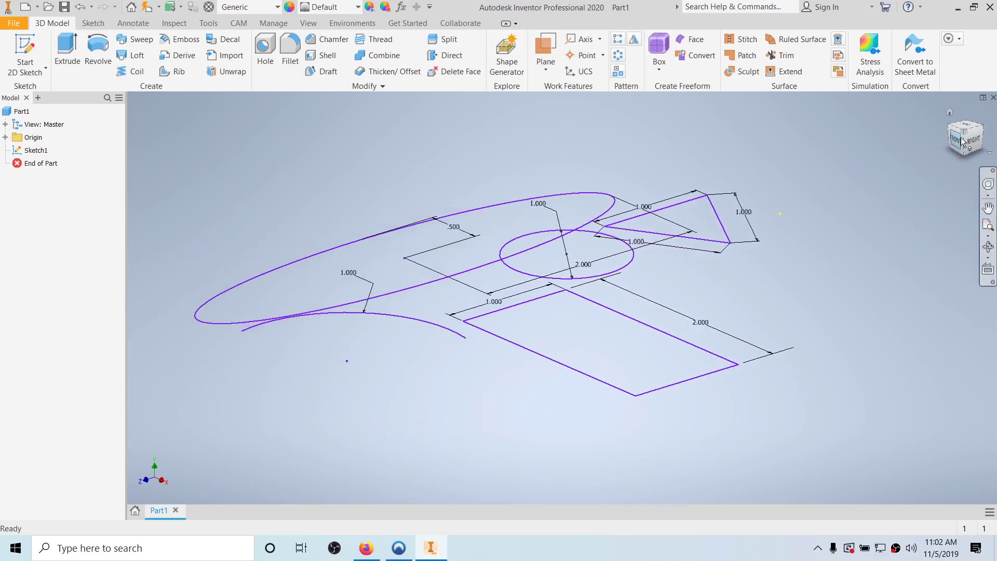
{"action": "mouse_move", "coordinate": [965, 138]}
{"action": "left_mouse_down"}
{"action": "mouse_move", "coordinate": [949, 114]}
{"action": "mouse_move", "coordinate": [956, 136]}
{"action": "left_mouse_up"}
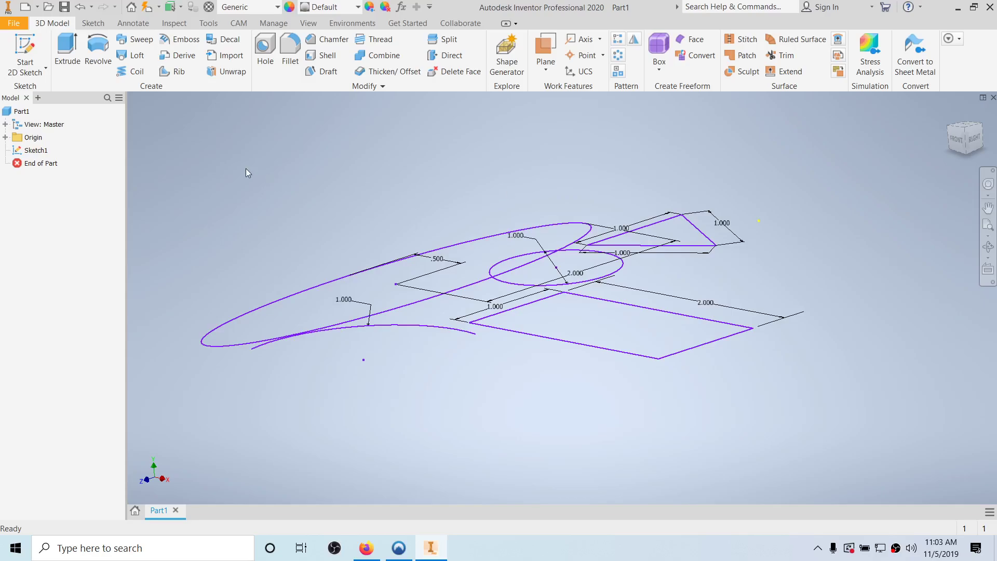
{"action": "left_click", "coordinate": [32, 150]}
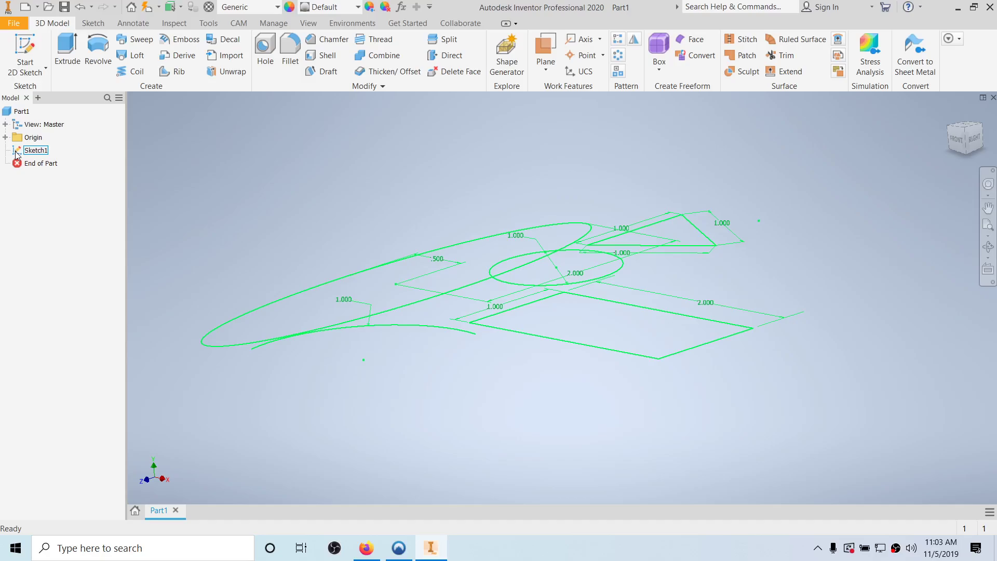
{"action": "left_click", "coordinate": [38, 151]}
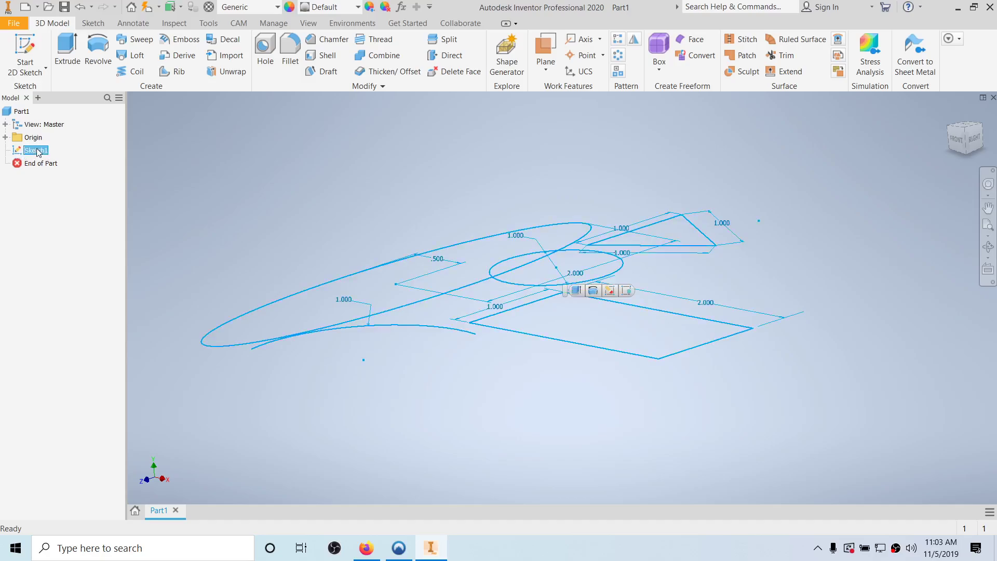
{"action": "left_click", "coordinate": [36, 151]}
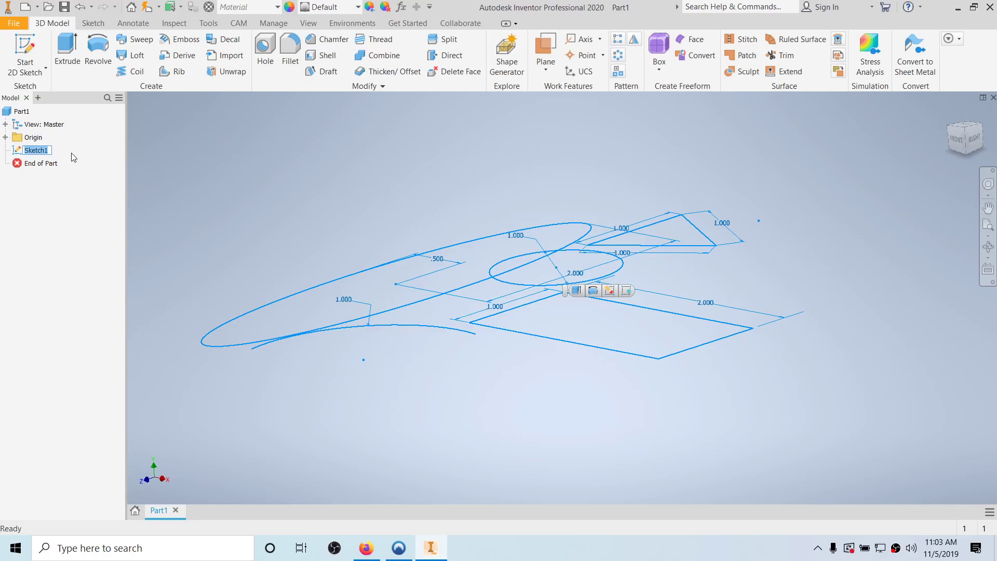
{"action": "type", "text": "Name"}
{"action": "left_click", "coordinate": [74, 213]}
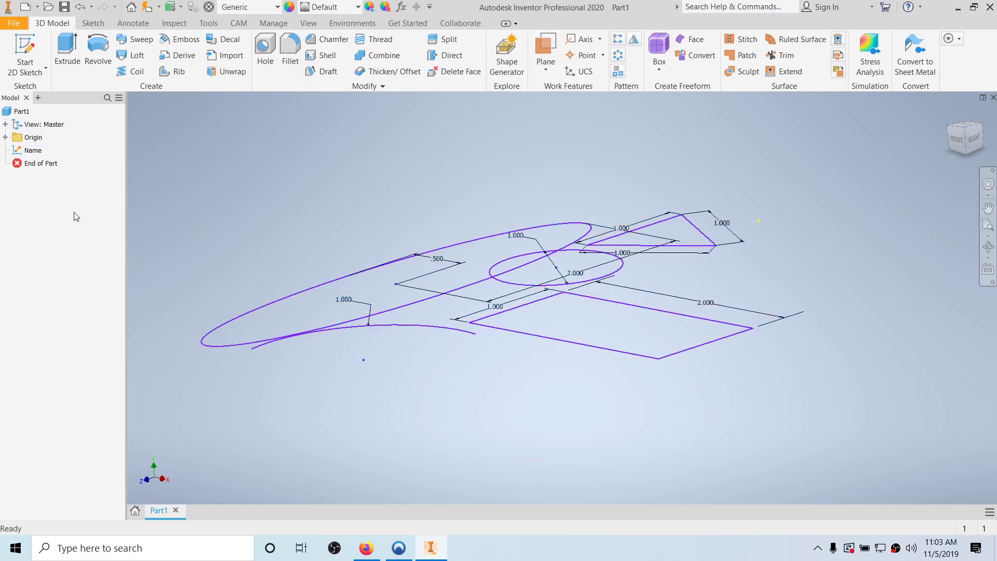
Reopen the sketch for editing, set the rectangle's long horizontal side to 3 in, and finish the sketch.
{"action": "double_click", "coordinate": [17, 152]}
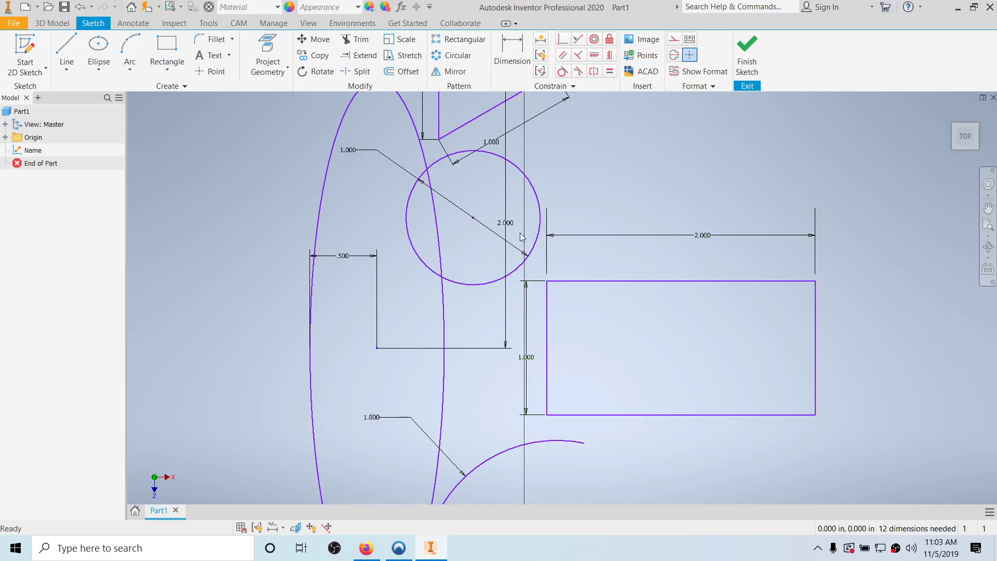
{"action": "double_click", "coordinate": [696, 238]}
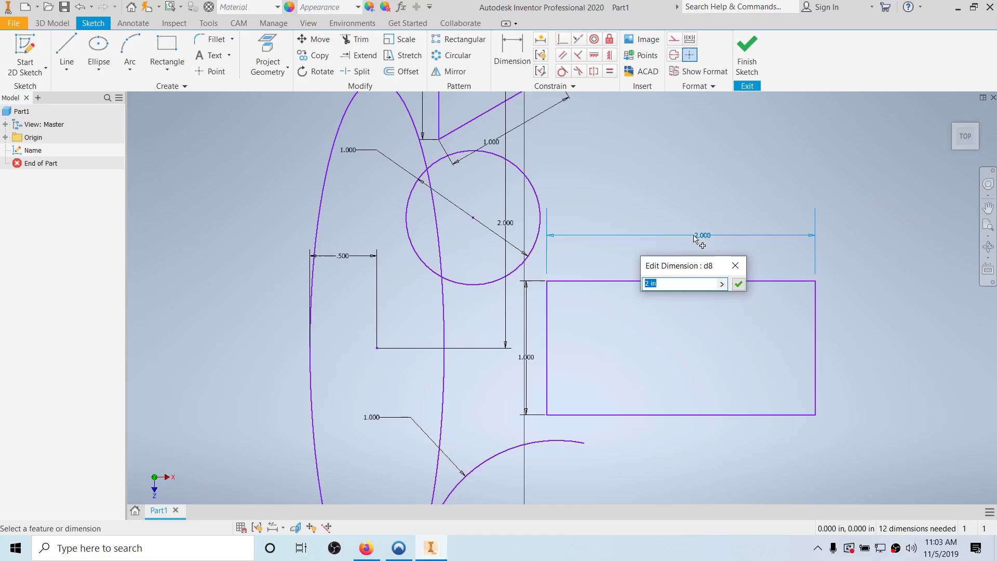
{"action": "type", "text": "3"}
{"action": "key", "text": "Return"}
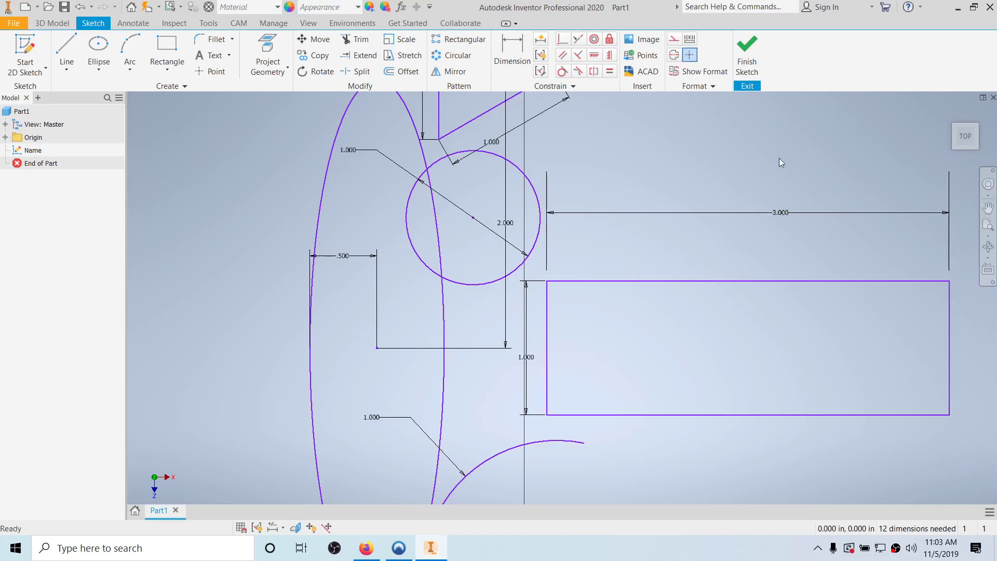
{"action": "left_click", "coordinate": [746, 60]}
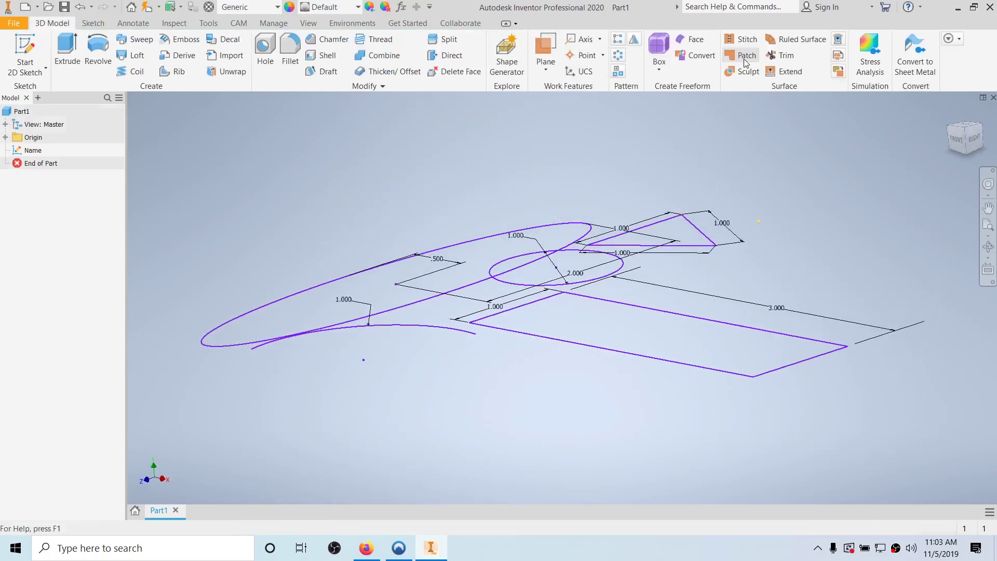
{"action": "left_click", "coordinate": [962, 148]}
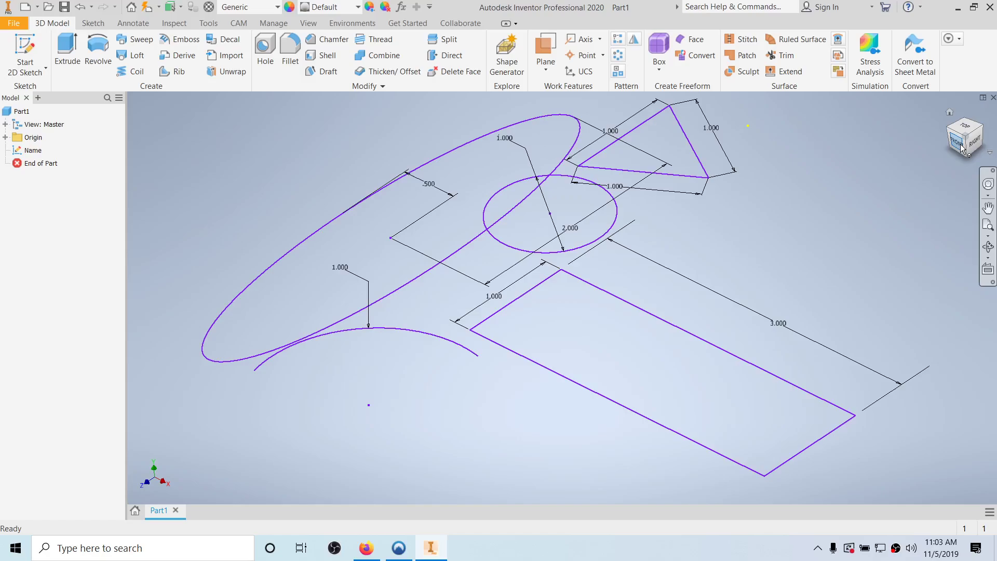
{"action": "key", "text": "ctrl+shift+s"}
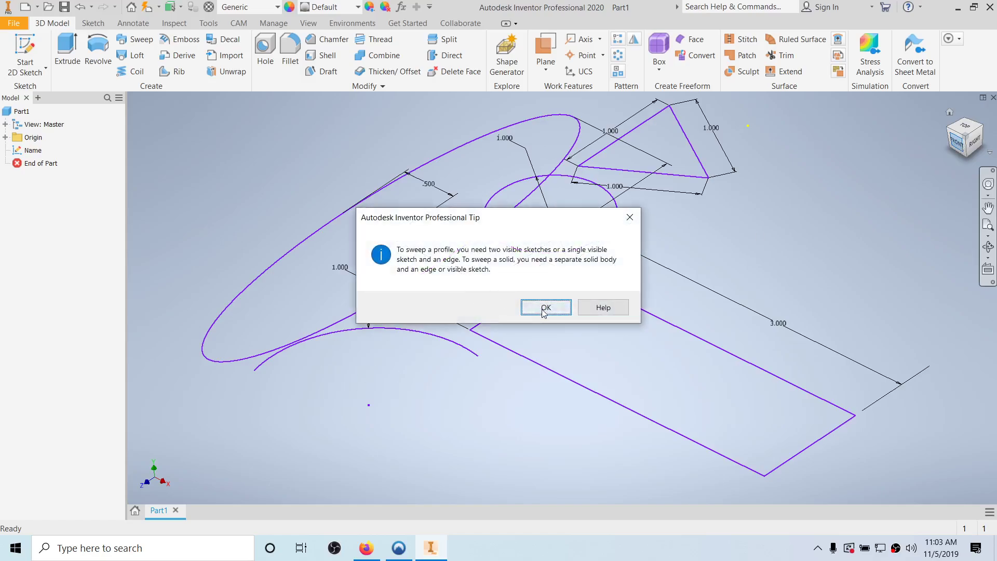
{"action": "left_click", "coordinate": [897, 552]}
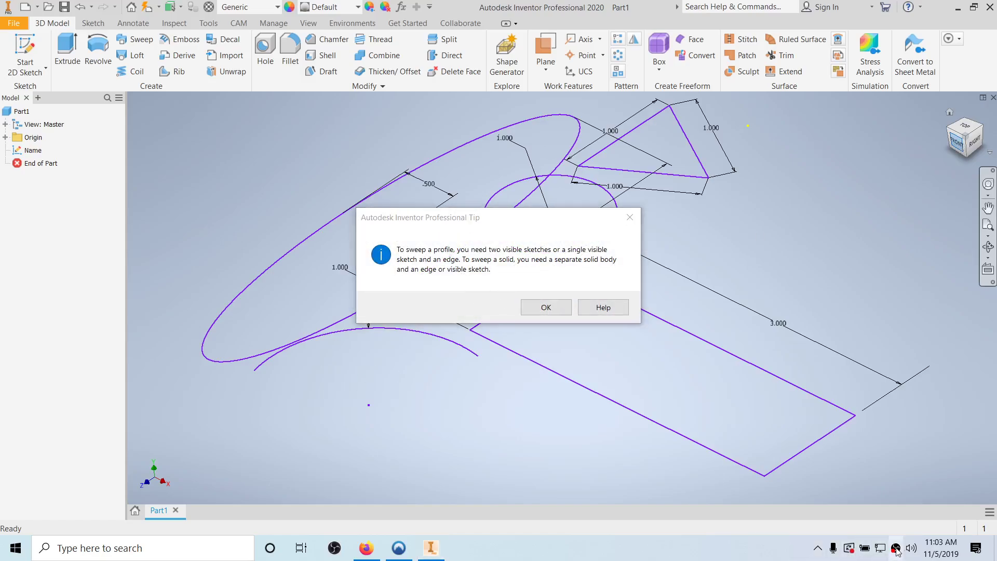